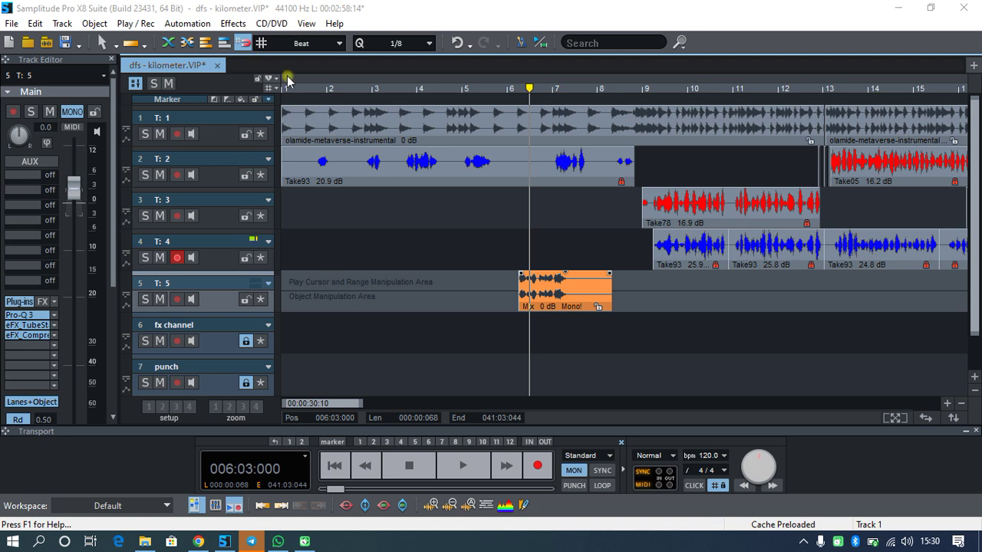
# Step: Unlock the Take93 clip at the beginning of track T: 2
pyautogui.scroll(-2, 395, 165)
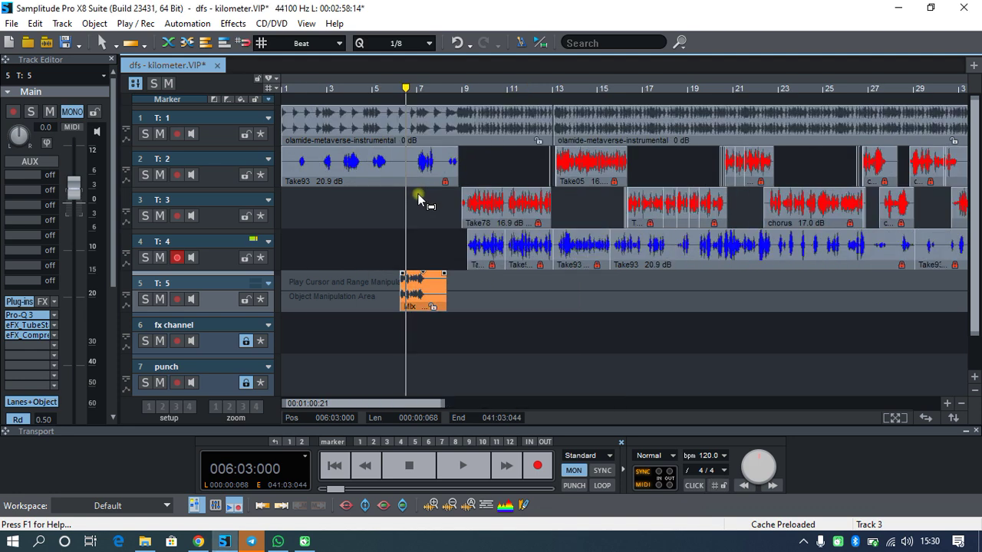
pyautogui.click(385, 158)
pyautogui.scroll(1, 373, 191)
pyautogui.scroll(-1, 509, 191)
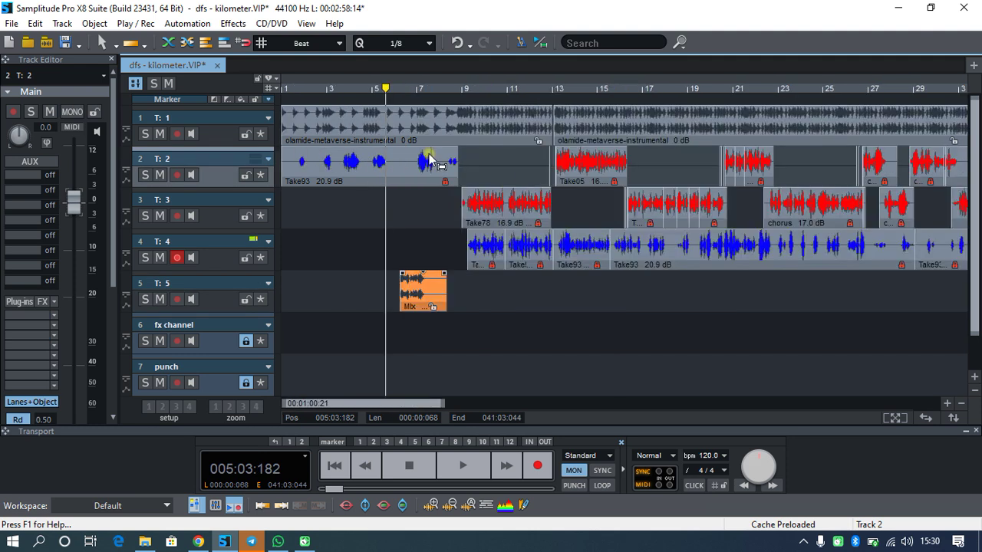
pyautogui.click(442, 185)
pyautogui.scroll(1, 421, 192)
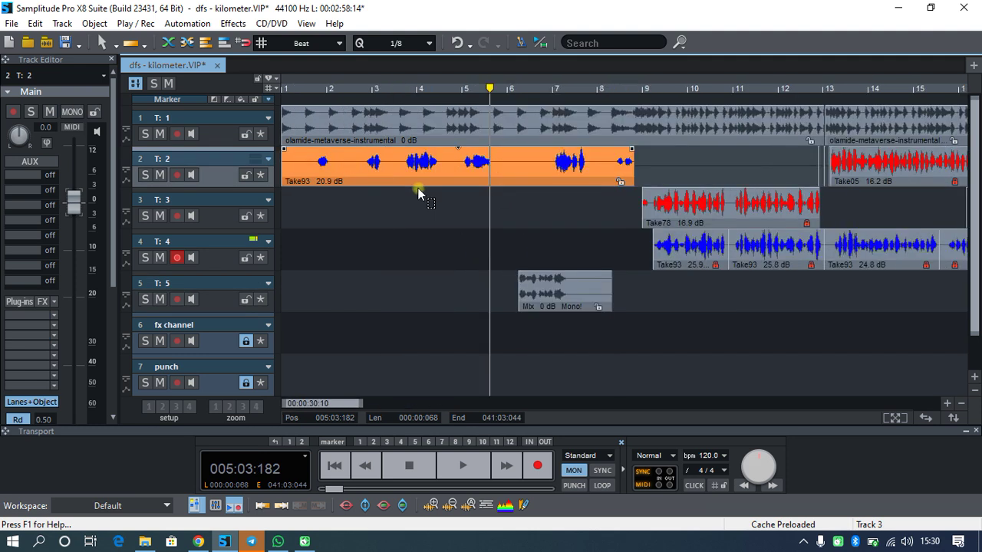
pyautogui.scroll(-1, 422, 188)
pyautogui.scroll(-1, 396, 181)
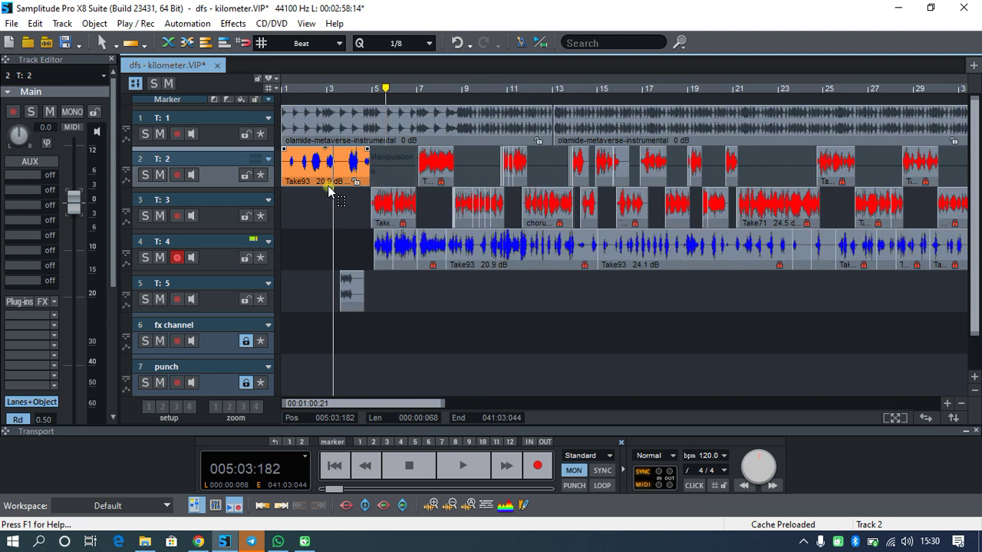
pyautogui.scroll(2, 338, 185)
pyautogui.moveTo(481, 177); pyautogui.dragTo(444, 180)
pyautogui.click(489, 204)
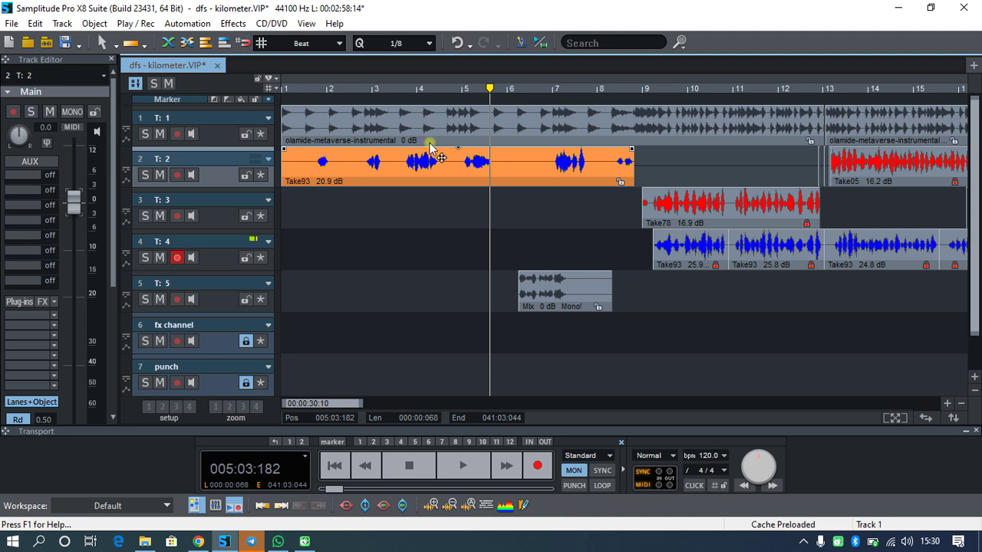
# Step: Set the quantization value to Beat and turn snapping on
pyautogui.click(374, 44)
pyautogui.click(407, 57)
pyautogui.click(242, 43)
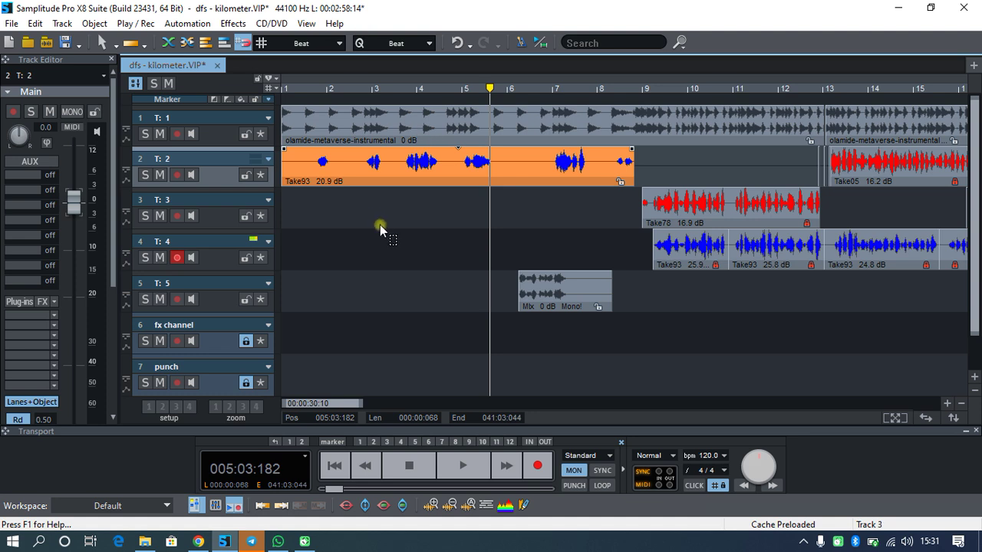
# Step: Run the Remix Agent on the second olamide-metaverse-instrumental clip on track T: 1
pyautogui.press('space')
pyautogui.press('space')
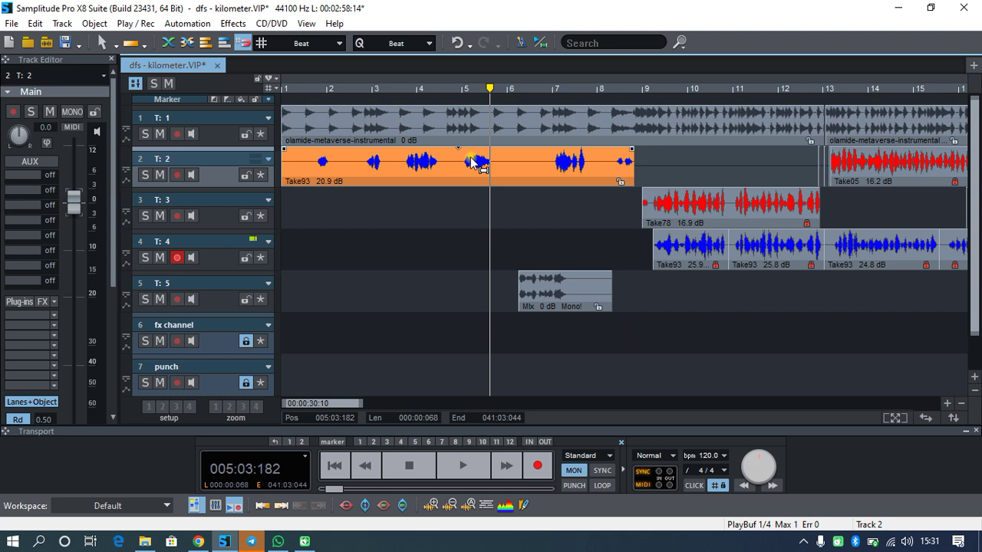
pyautogui.click(554, 130)
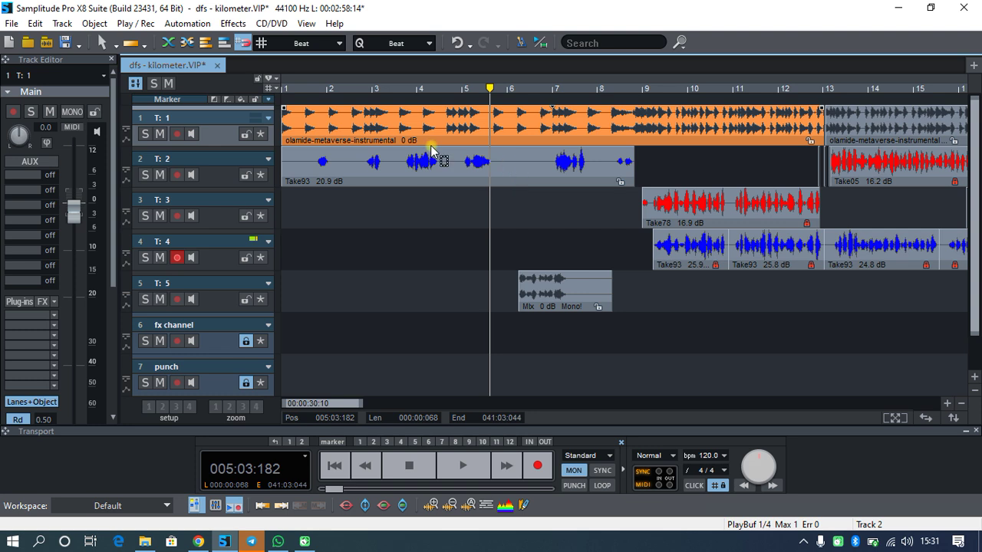
pyautogui.scroll(-2, 646, 151)
pyautogui.click(666, 142)
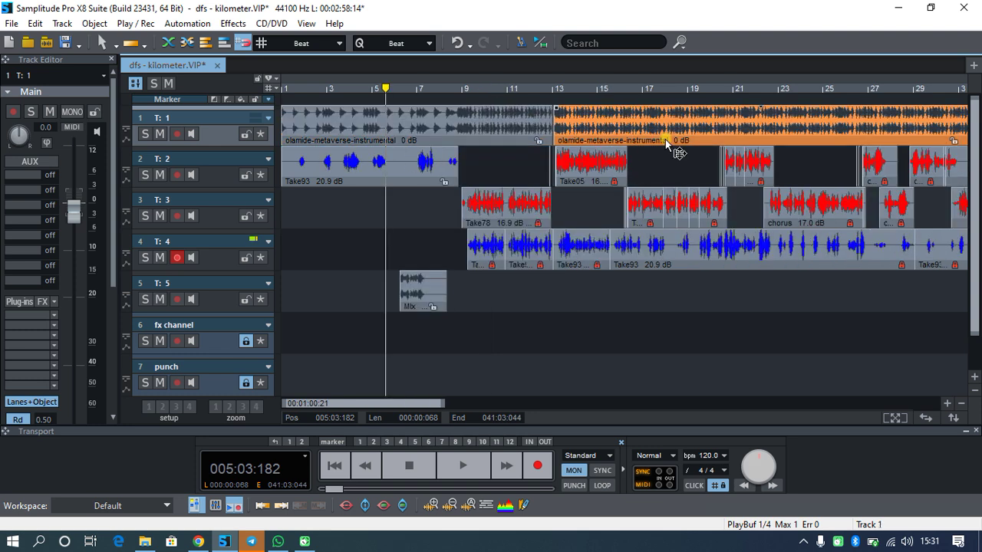
pyautogui.rightClick(623, 132)
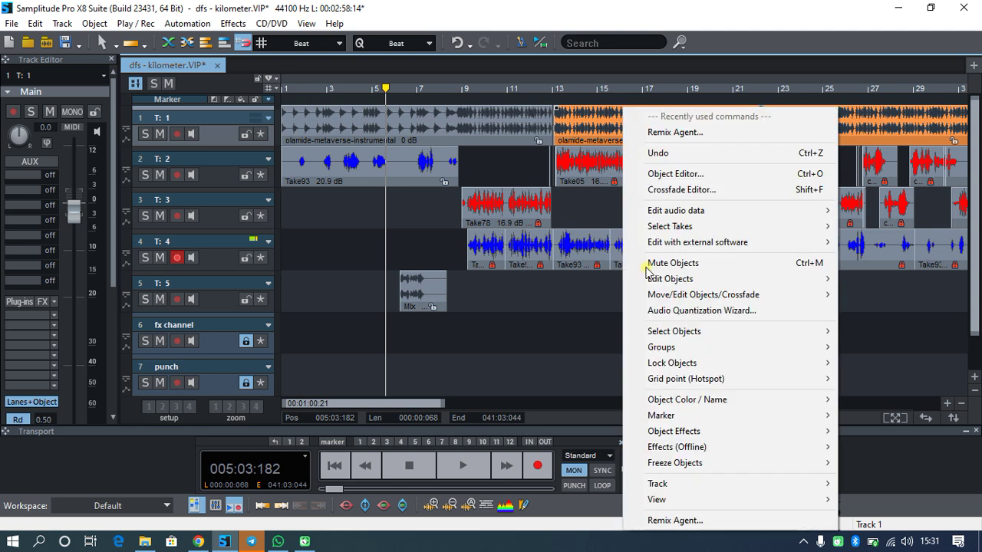
pyautogui.click(673, 520)
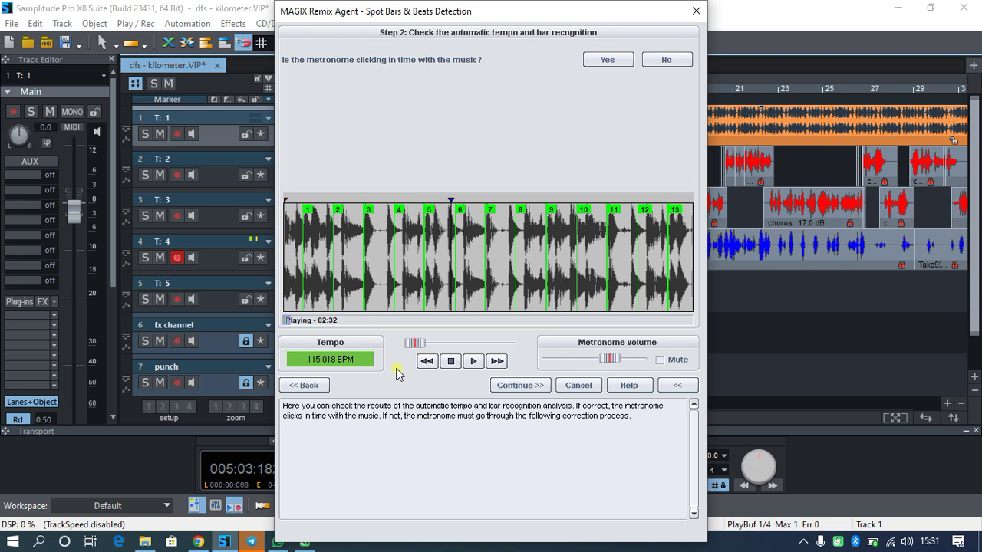
# Step: Check the detected tempo by playing the music against the metronome at several metronome volumes, and close the Remix Agent without applying it
pyautogui.press('space')
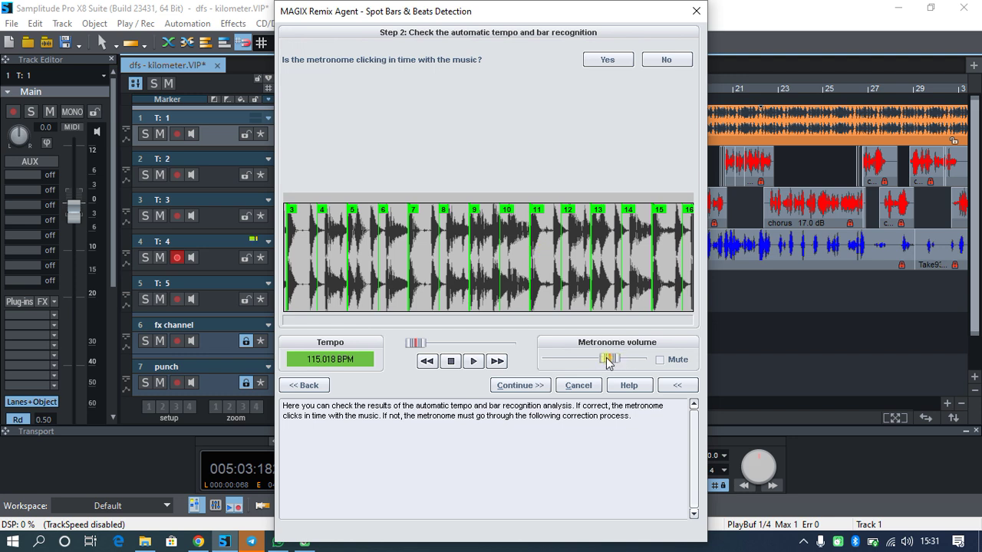
pyautogui.moveTo(607, 362); pyautogui.dragTo(639, 360)
pyautogui.press('space')
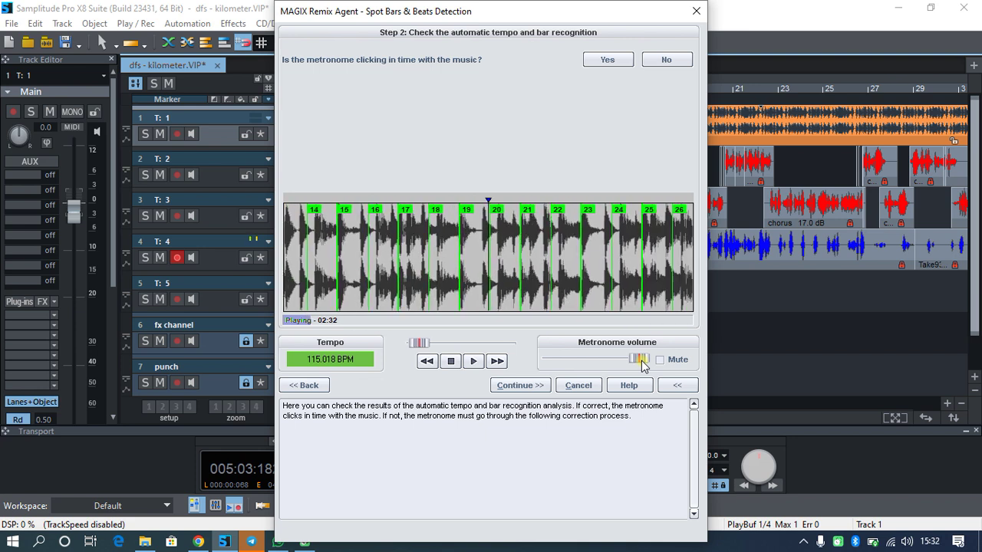
pyautogui.press('space')
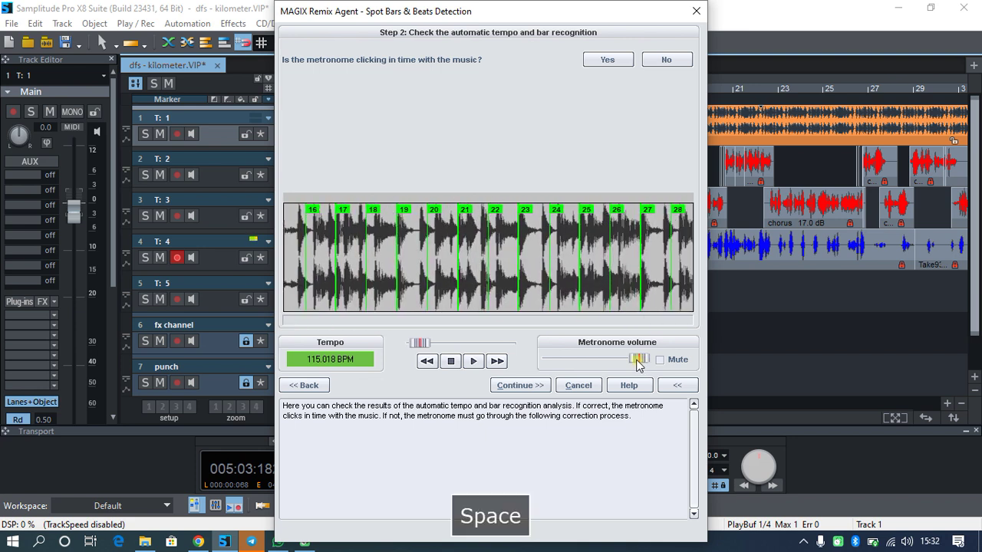
pyautogui.moveTo(636, 364); pyautogui.dragTo(548, 367)
pyautogui.press('space')
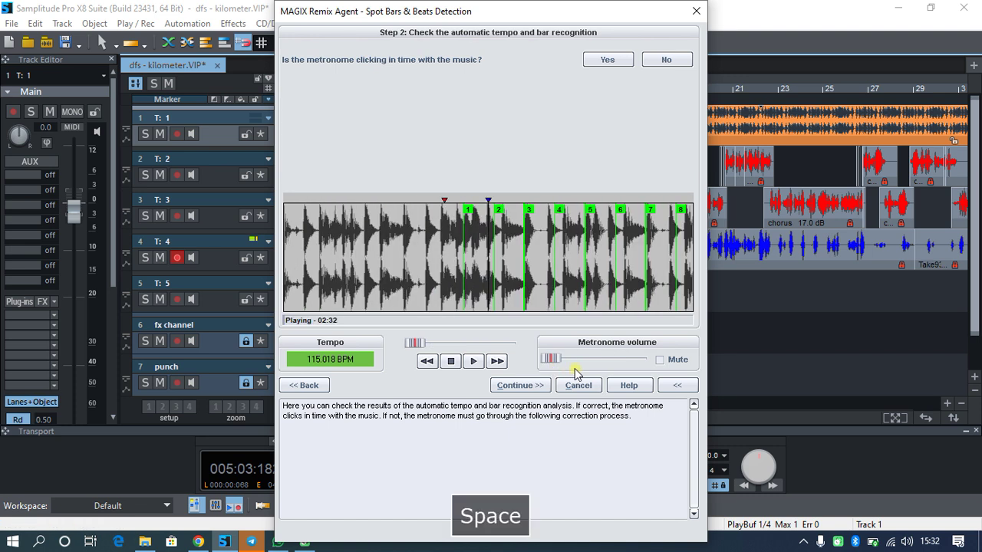
pyautogui.press('space')
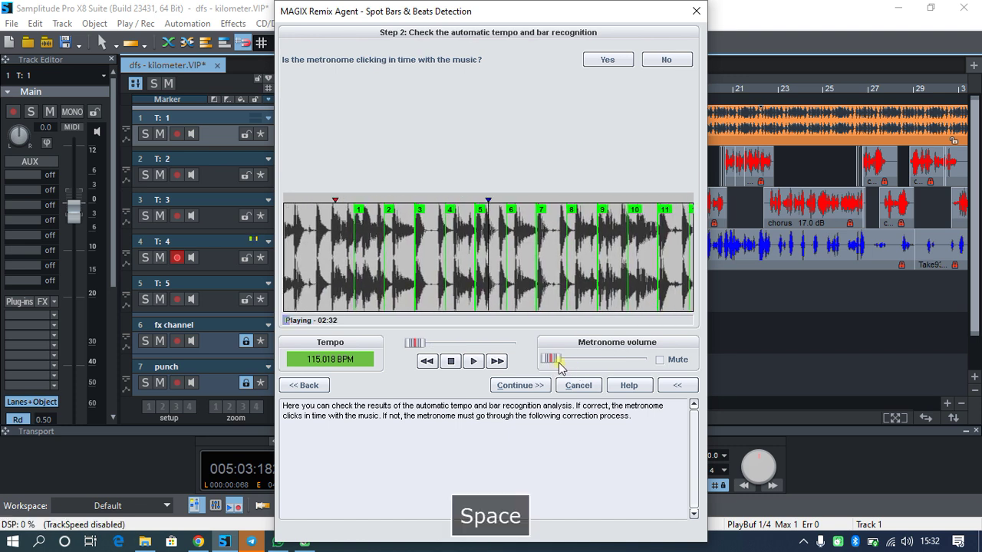
pyautogui.moveTo(554, 362); pyautogui.dragTo(602, 365)
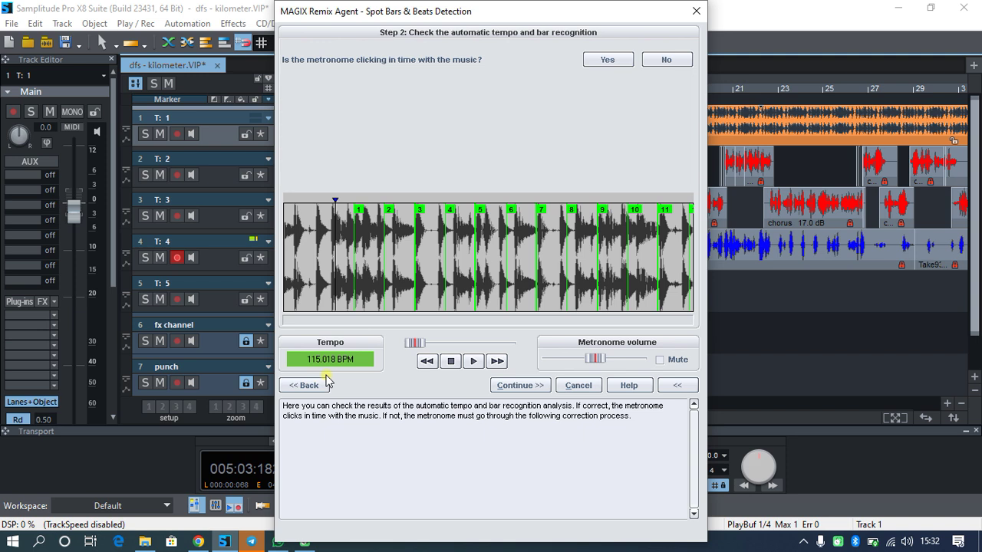
pyautogui.click(696, 10)
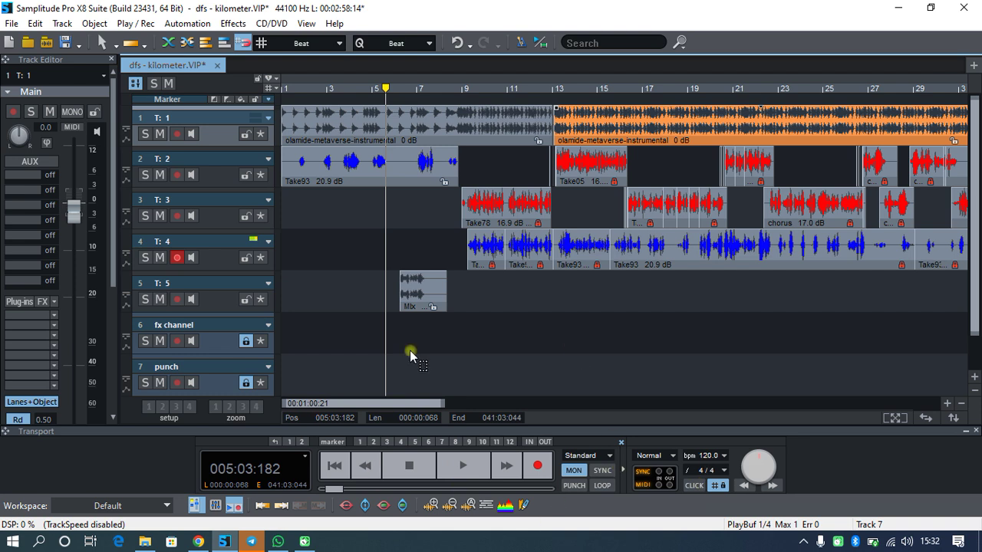
# Step: Hide the transport control window and bring it back
pyautogui.click(308, 23)
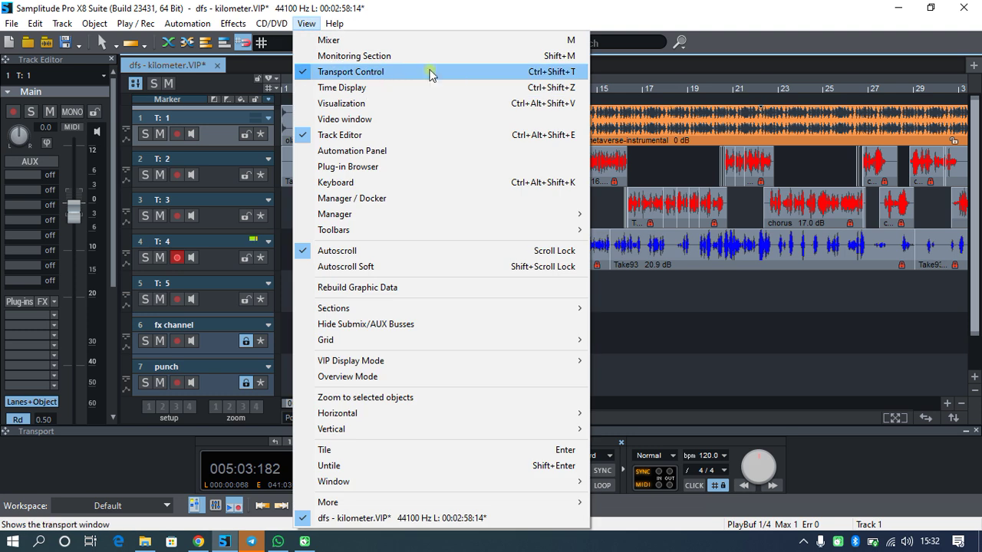
pyautogui.click(391, 73)
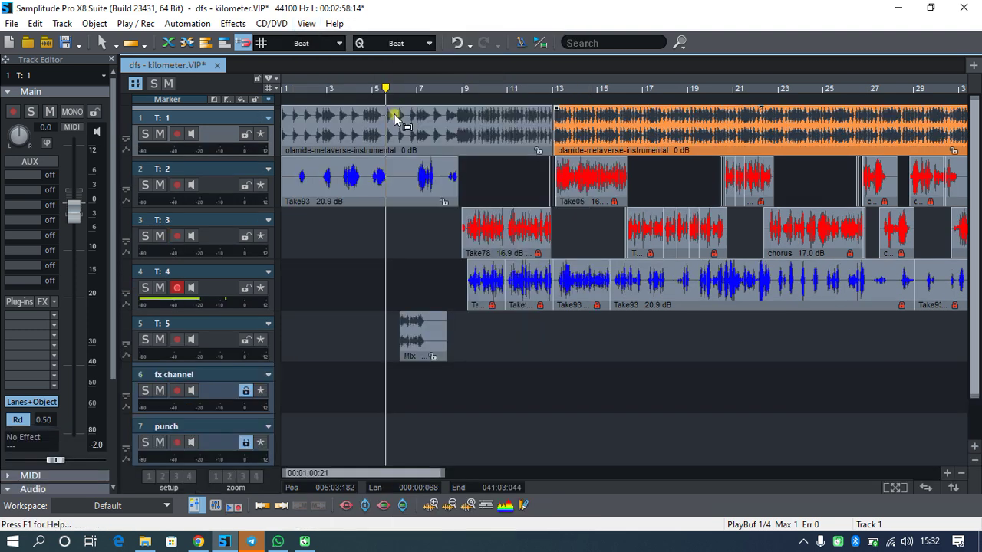
pyautogui.hotkey('ctrl', 'shift', 't')
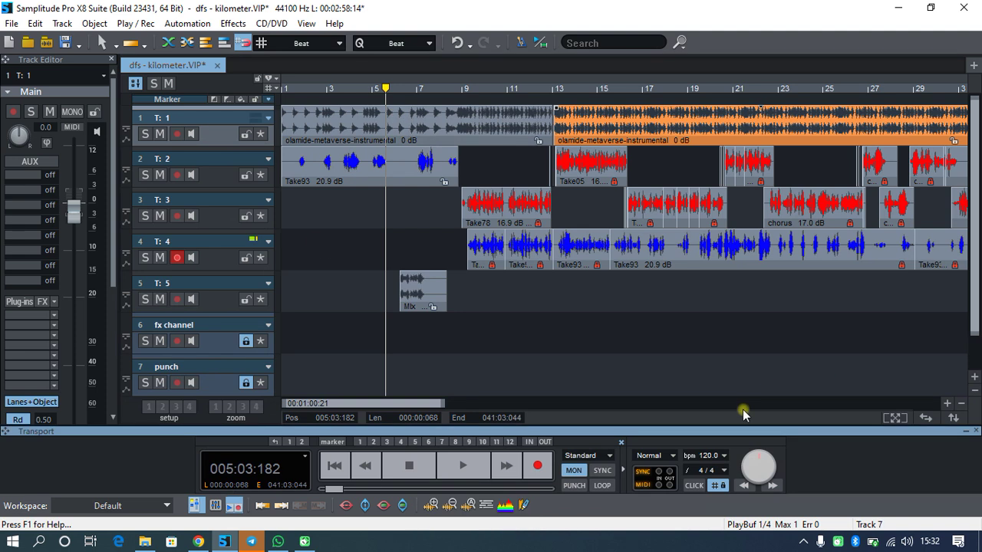
# Step: Set the project tempo to 115 BPM without adjusting the audio objects, and return the playhead to the project start
pyautogui.click(710, 458)
pyautogui.write('11')
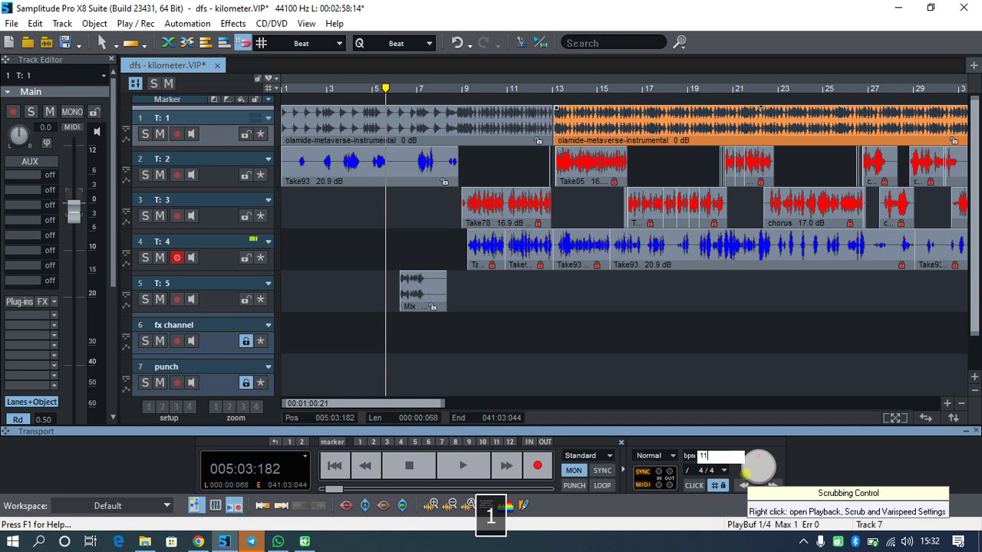
pyautogui.write('5')
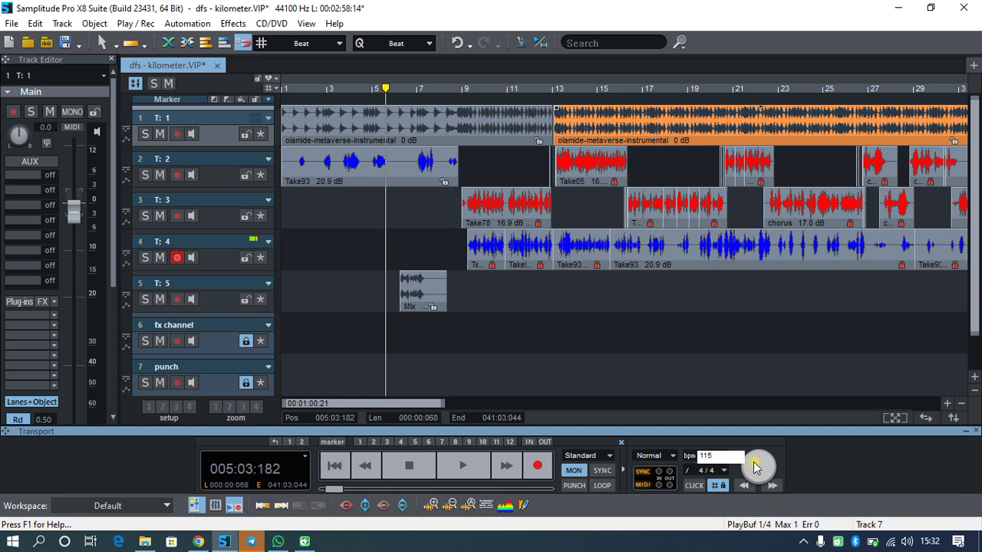
pyautogui.press('Return')
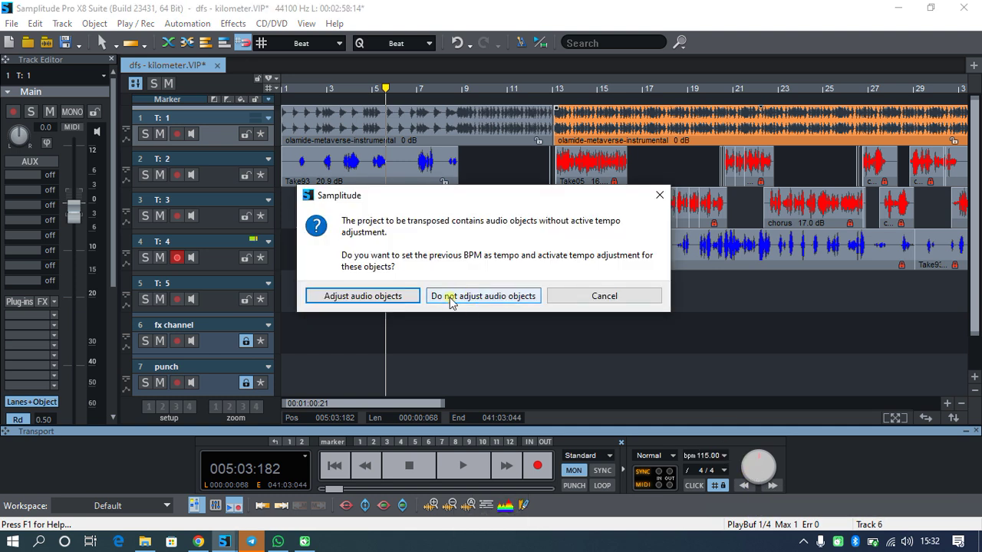
pyautogui.click(525, 298)
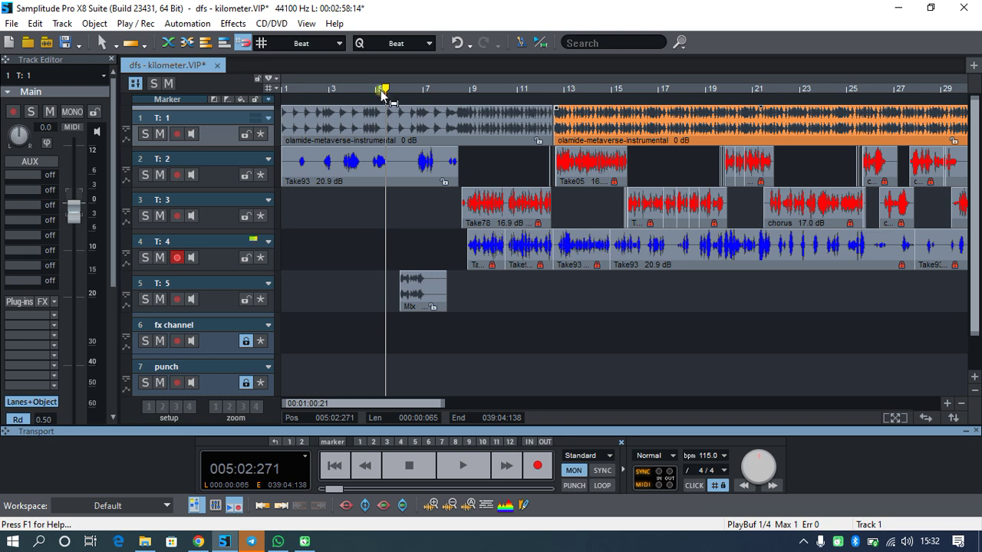
pyautogui.press('Home')
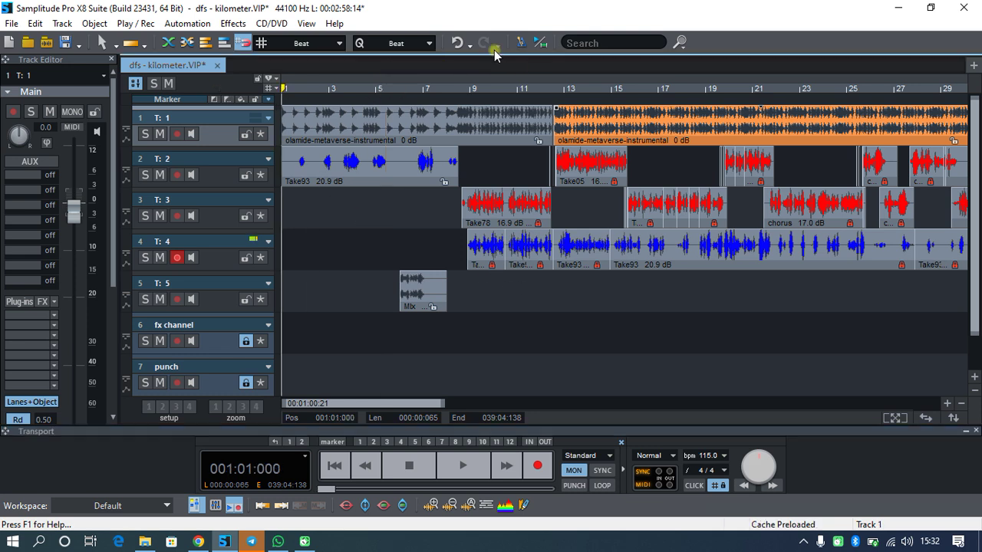
# Step: Display the grid lines in the arrangement and turn snapping on
pyautogui.click(306, 24)
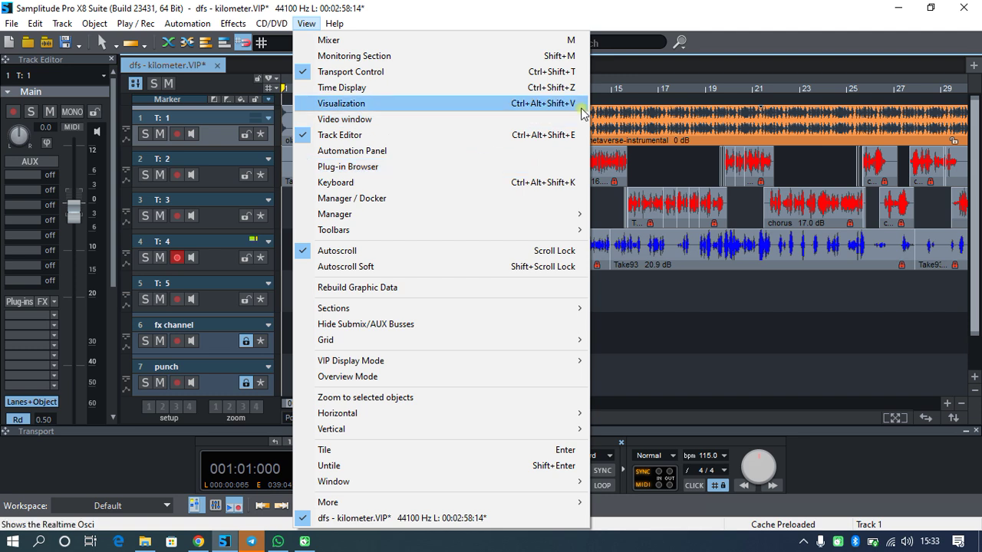
pyautogui.click(639, 131)
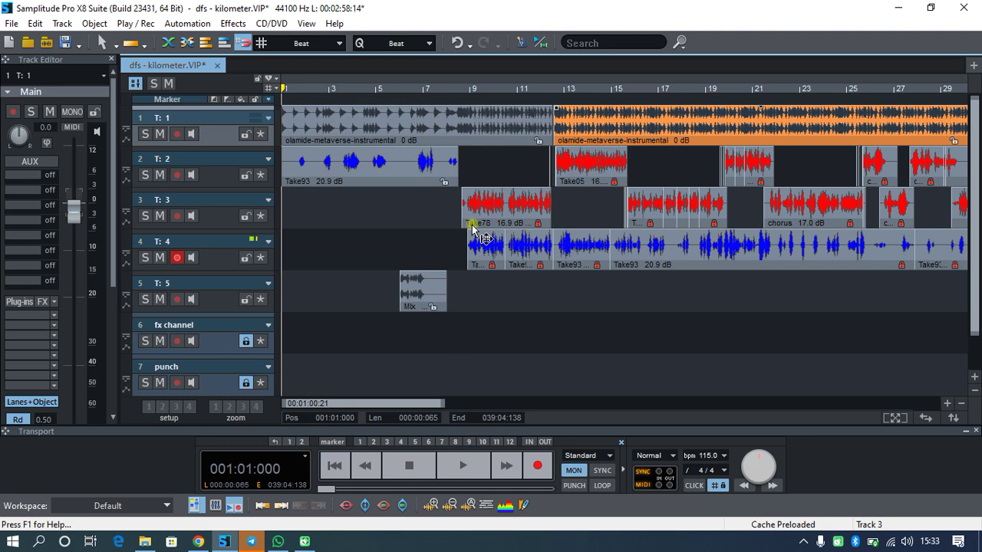
pyautogui.hotkey('ctrl', ']')
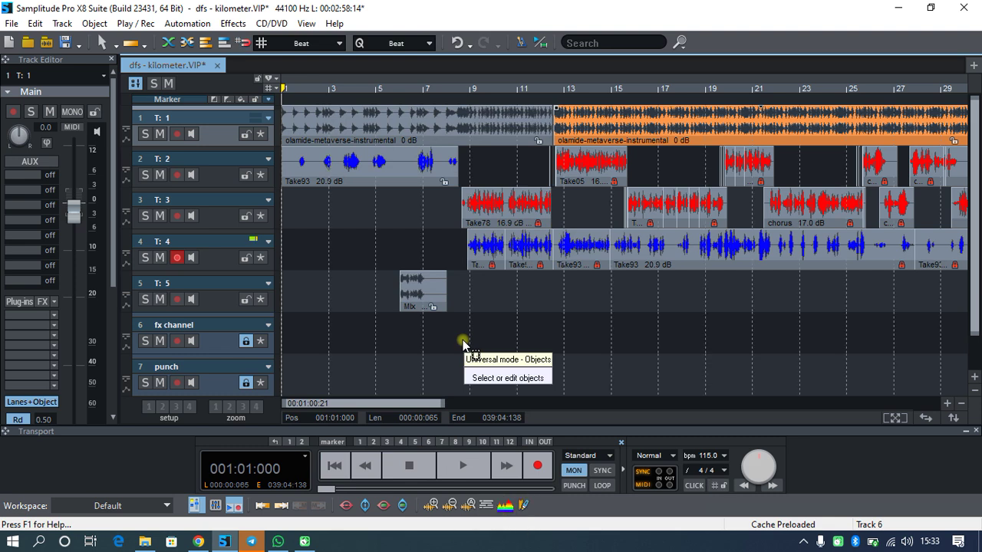
pyautogui.press('1')
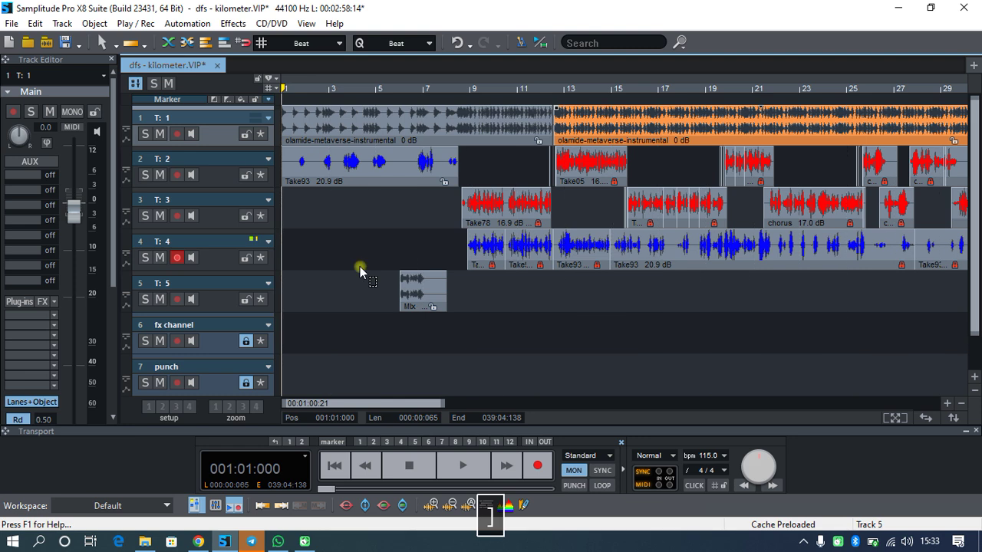
pyautogui.click(307, 24)
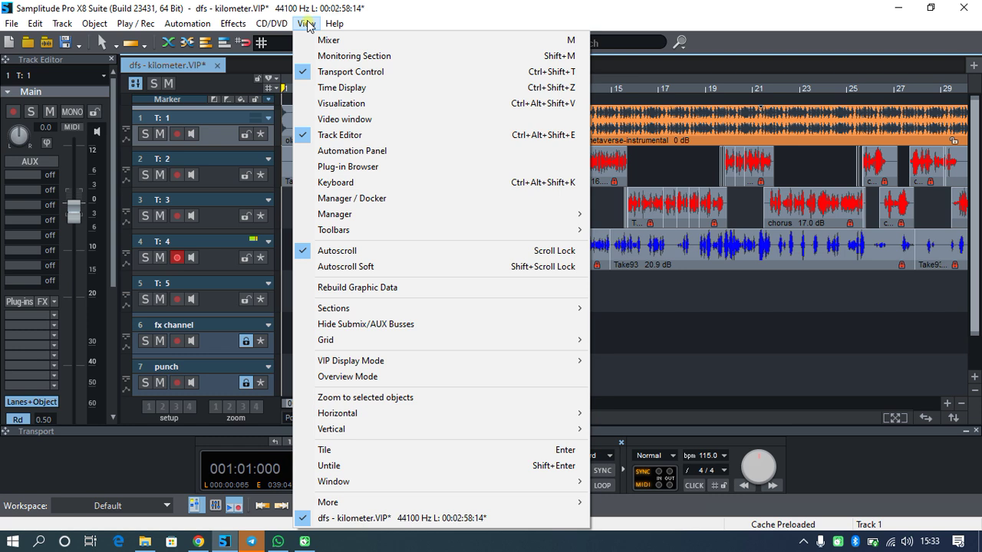
pyautogui.click(307, 24)
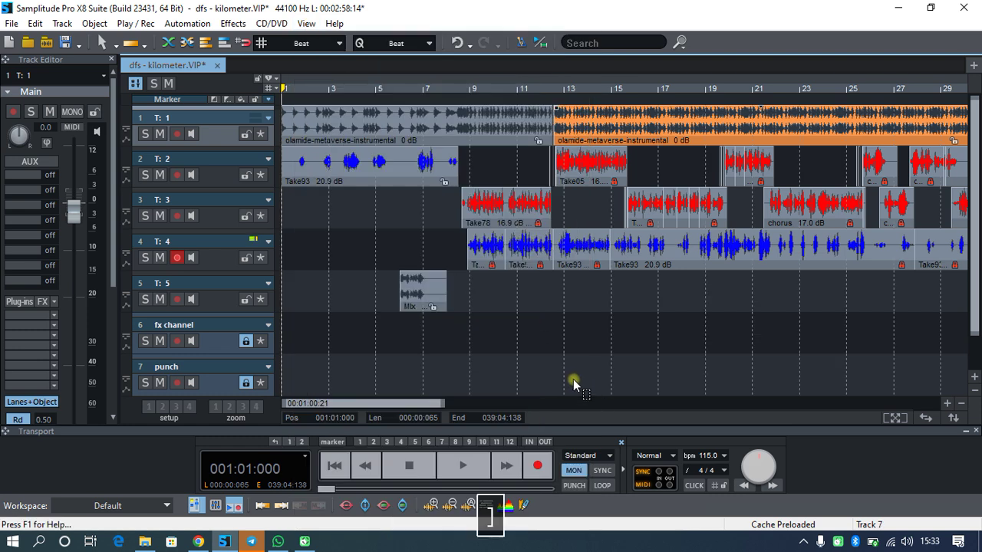
pyautogui.press(']')
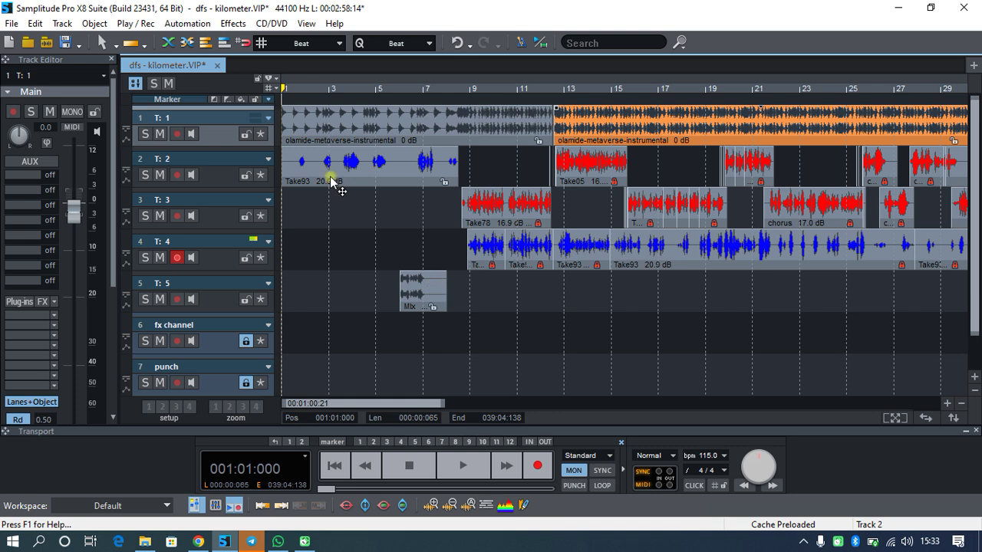
pyautogui.click(245, 46)
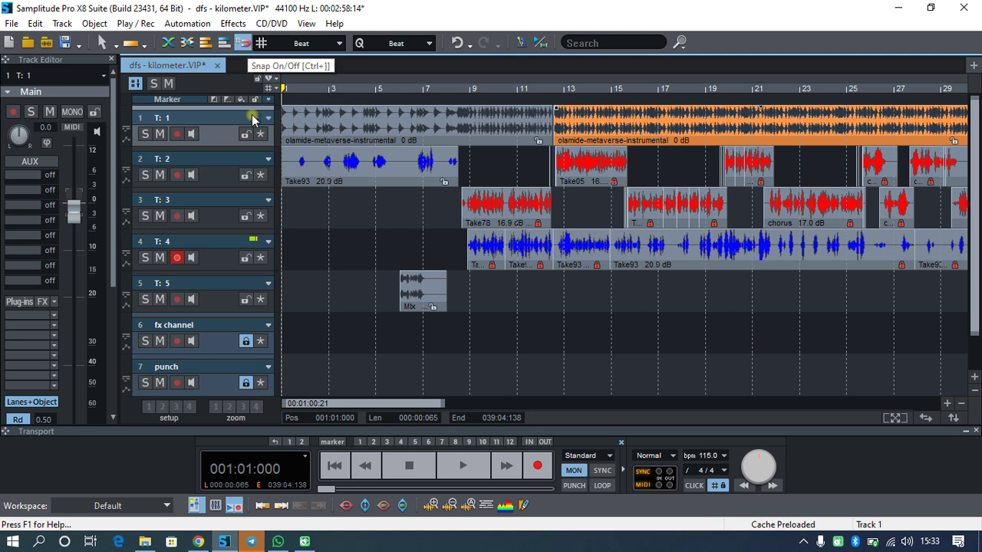
# Step: Move the Take93 clip on track 2 away from its start position and back to the project start
pyautogui.moveTo(282, 182); pyautogui.dragTo(364, 243)
pyautogui.click(358, 194)
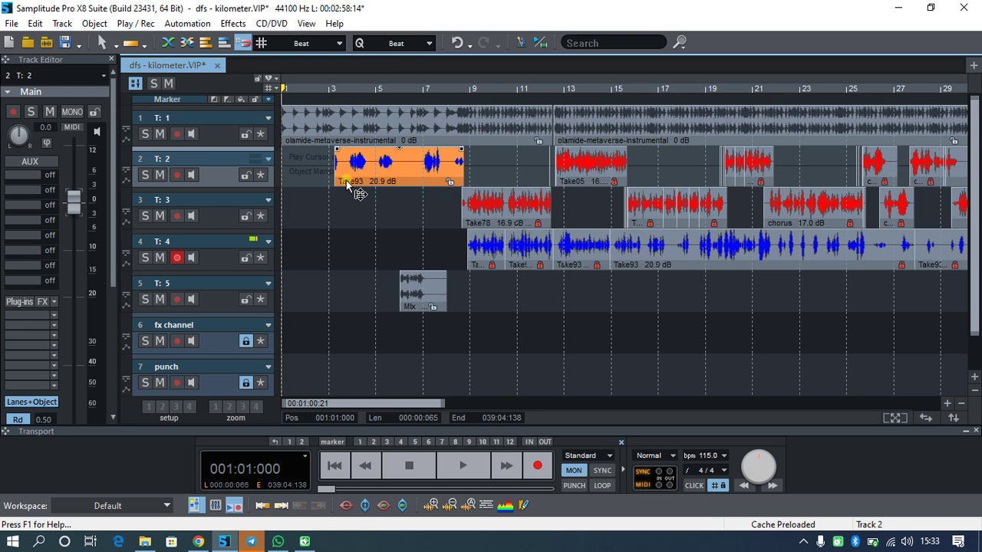
pyautogui.moveTo(353, 185); pyautogui.dragTo(272, 187)
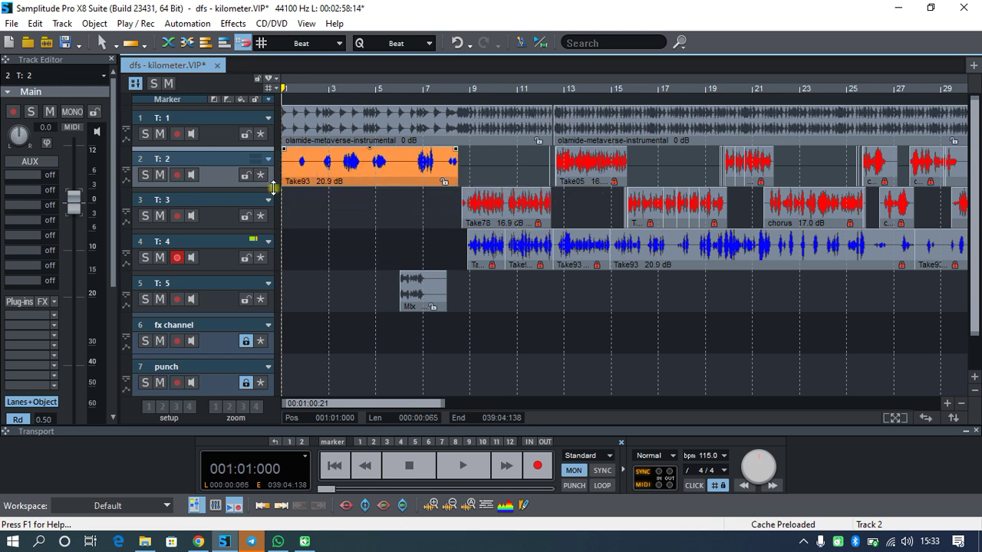
# Step: Place the playhead at 003:02:000 and play the project briefly from there
pyautogui.click(331, 162)
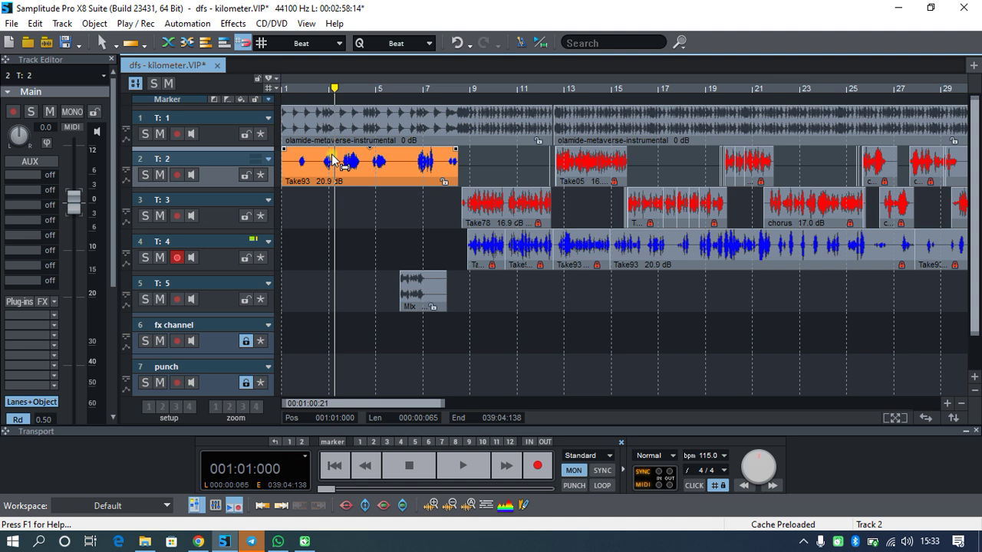
pyautogui.press('space')
pyautogui.press('space')
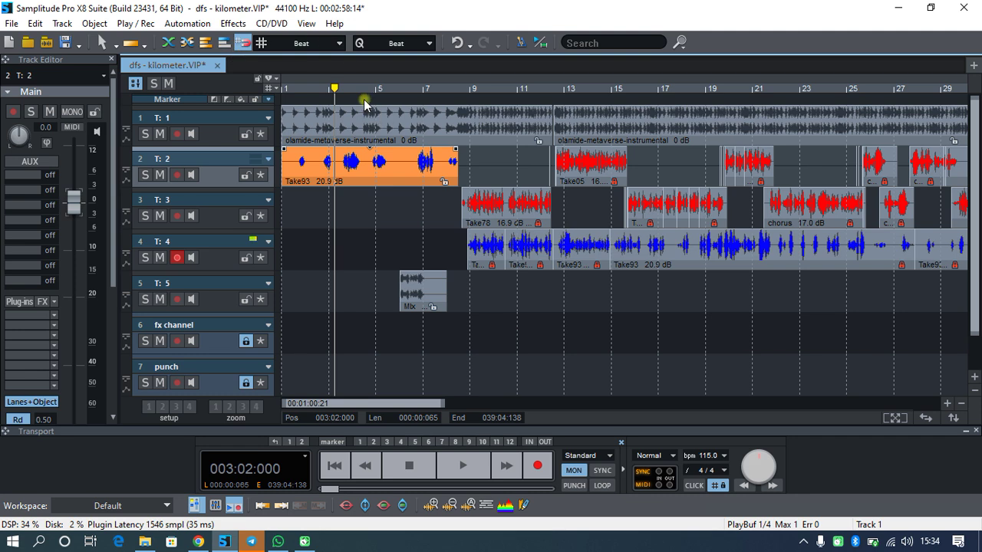
# Step: Open the mouse wheel shortcut settings and assign the plain mouse wheel to Horizontal Scroll
pyautogui.press('y')
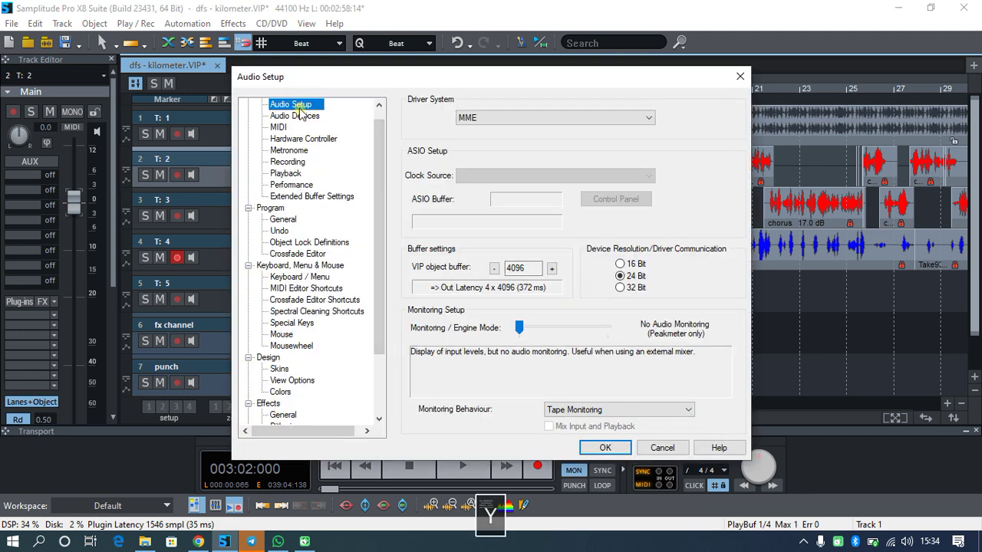
pyautogui.scroll(-3, 312, 258)
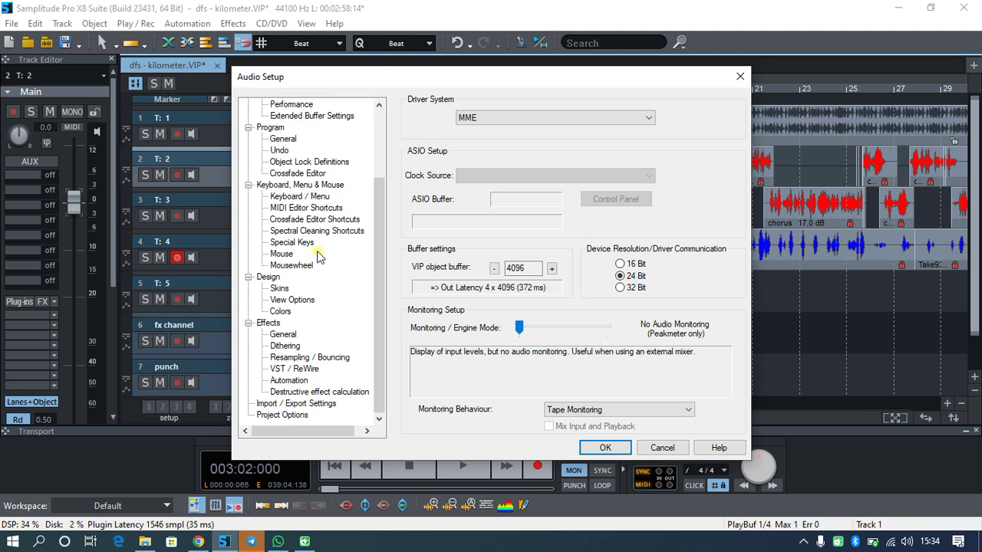
pyautogui.scroll(2, 330, 303)
pyautogui.scroll(-2, 316, 247)
pyautogui.click(291, 266)
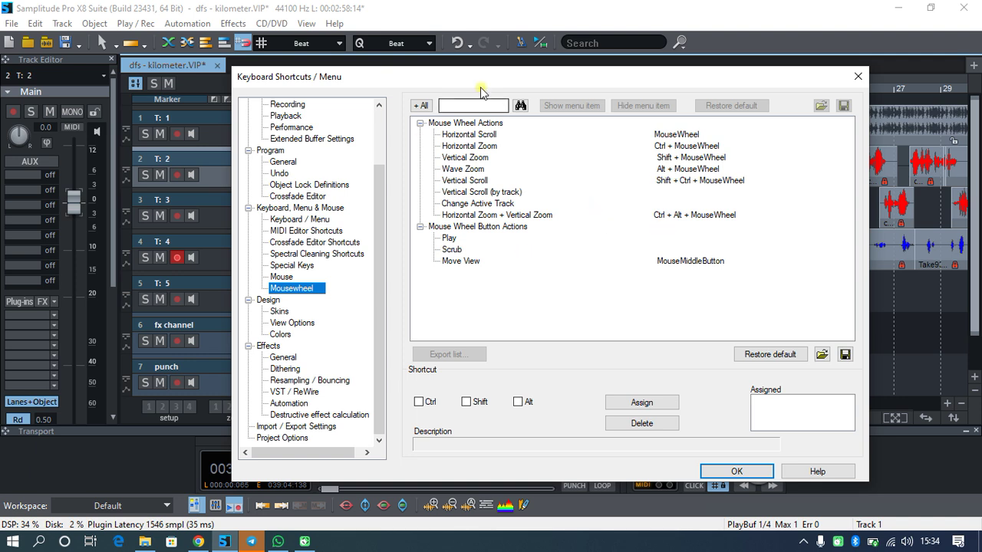
pyautogui.click(485, 138)
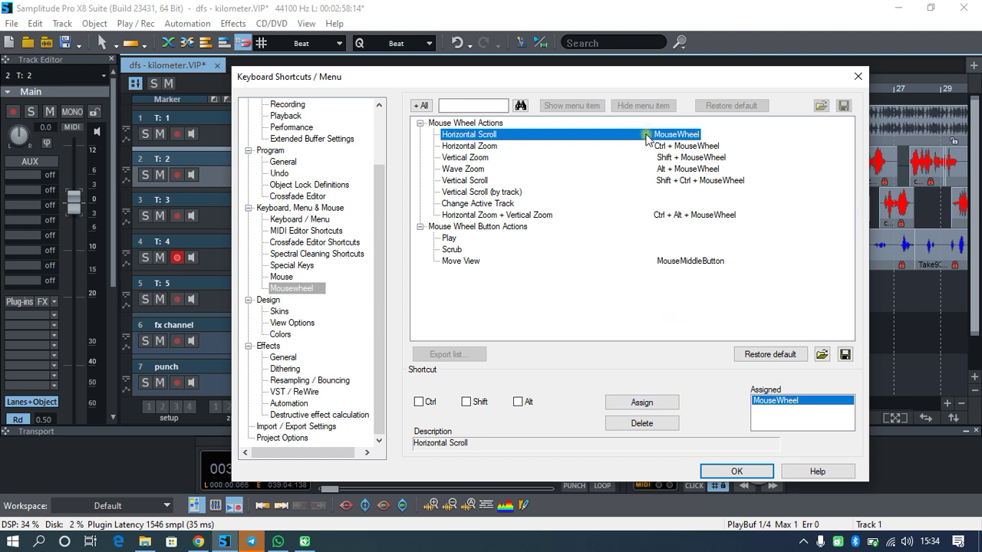
pyautogui.click(642, 402)
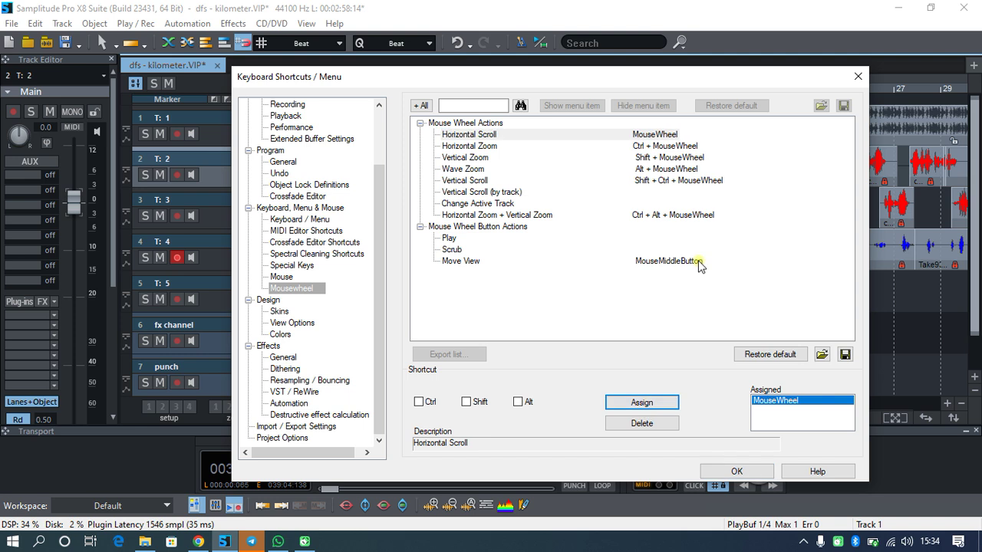
pyautogui.click(474, 135)
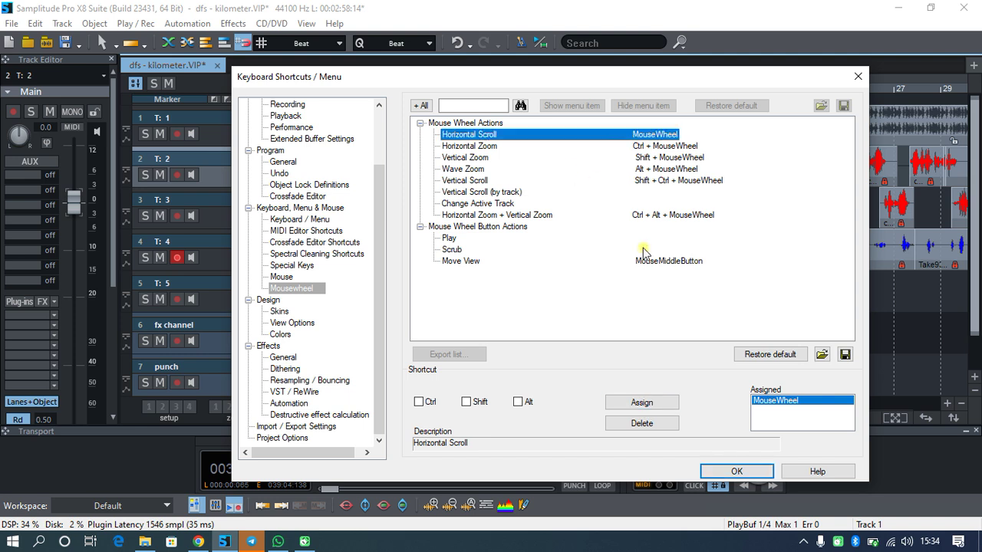
# Step: Assign Ctrl + MouseWheel to Horizontal Zoom, check the Vertical Zoom assignment, and close the settings
pyautogui.click(474, 147)
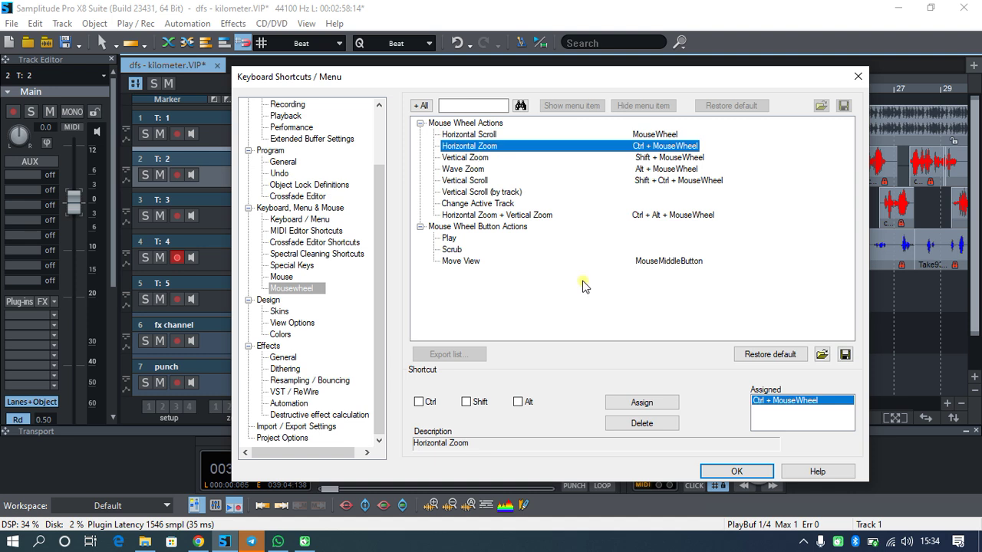
pyautogui.click(433, 403)
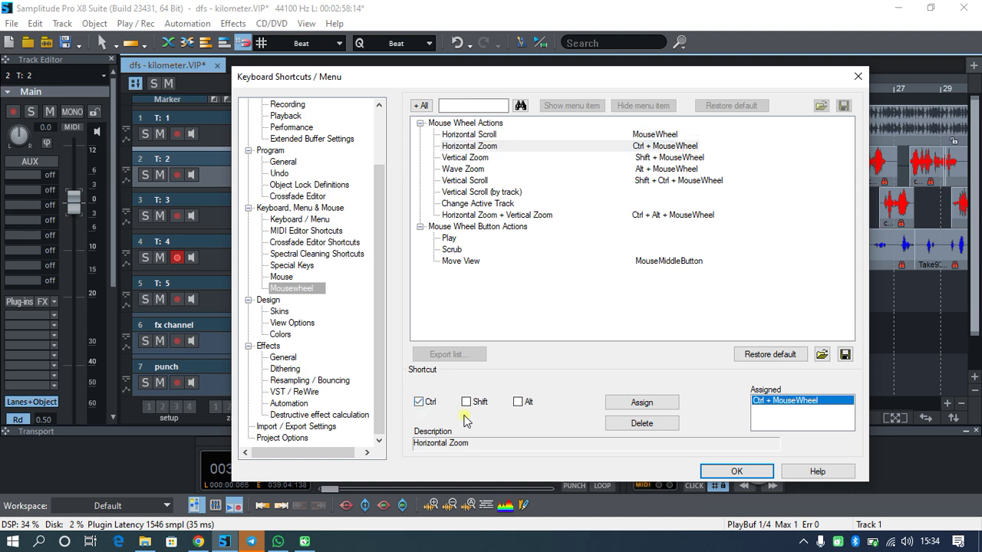
pyautogui.click(635, 404)
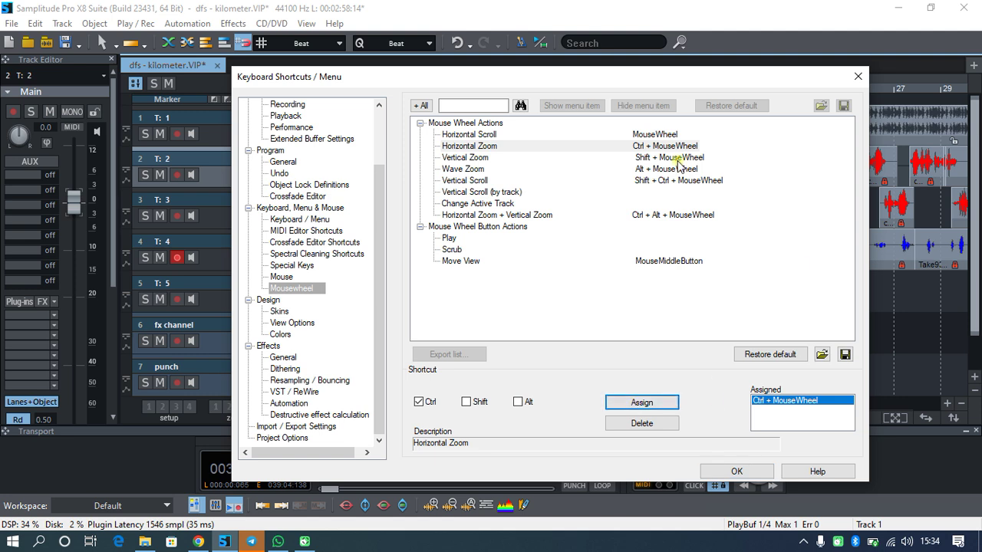
pyautogui.click(471, 158)
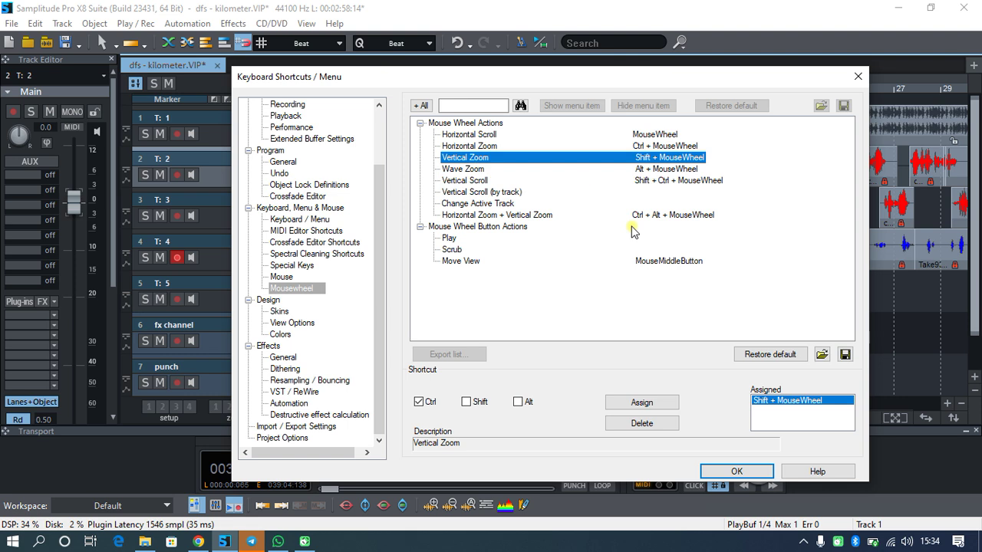
pyautogui.click(858, 76)
# Step: Test the vertical zoom in the arrangement by enlarging and shrinking the track heights several times
pyautogui.scroll(2, 331, 213)
pyautogui.scroll(-2, 332, 212)
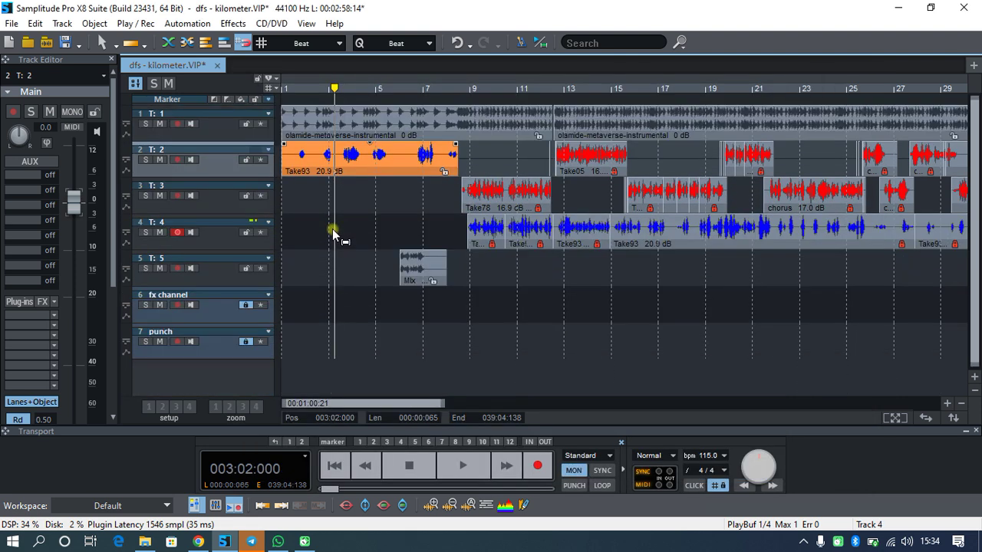
pyautogui.scroll(1, 341, 227)
pyautogui.scroll(-1, 341, 235)
pyautogui.scroll(1, 397, 234)
pyautogui.scroll(-1, 437, 248)
pyautogui.scroll(1, 456, 210)
pyautogui.scroll(-1, 454, 207)
pyautogui.scroll(1, 454, 206)
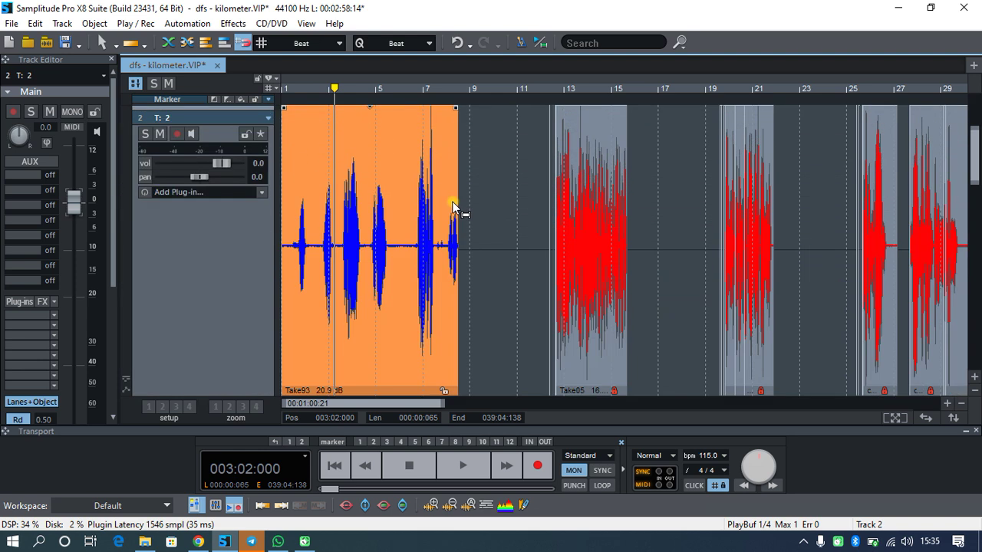
pyautogui.scroll(-2, 453, 211)
pyautogui.scroll(3, 470, 227)
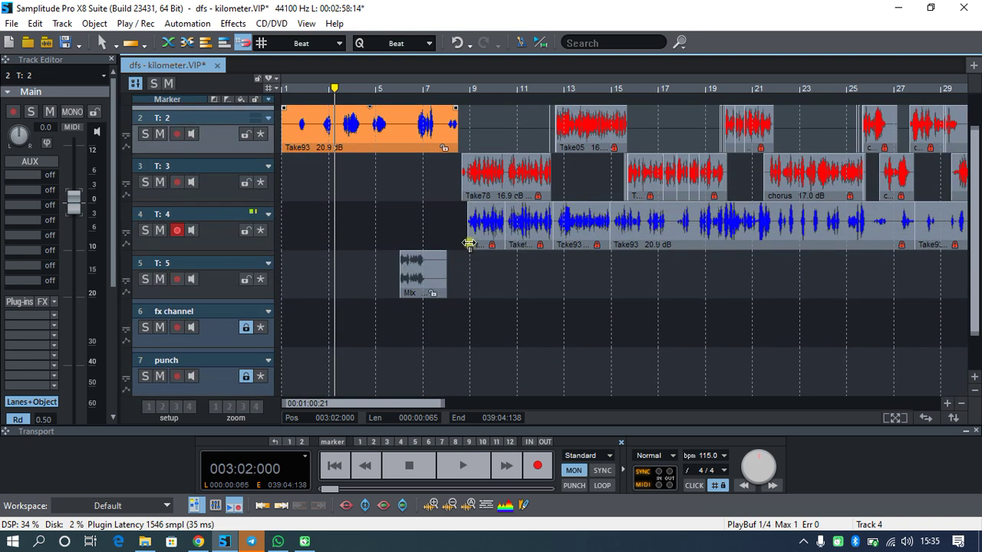
pyautogui.scroll(-3, 465, 239)
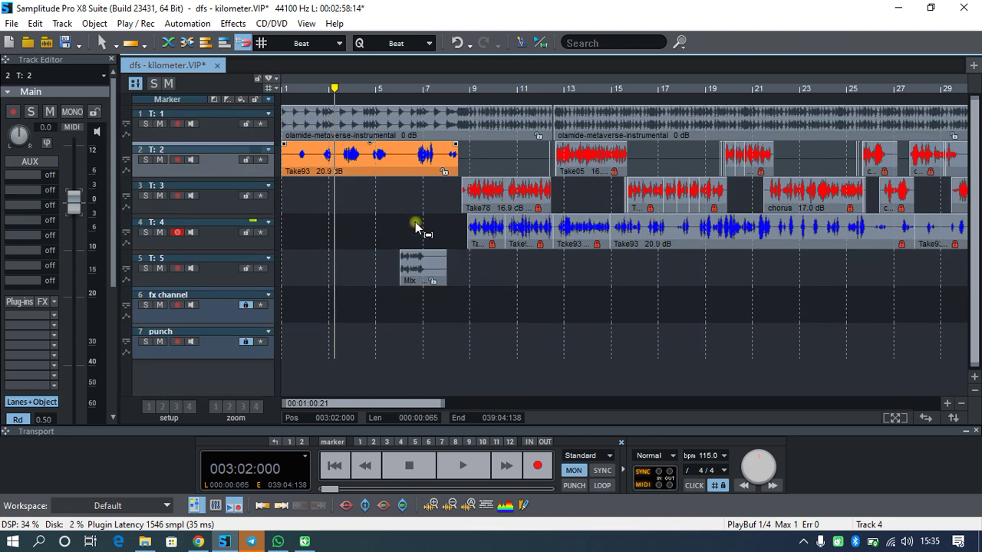
# Step: Review the mouse wheel assignments and the general project options with the snap and grid settings, and leave them unchanged
pyautogui.press('y')
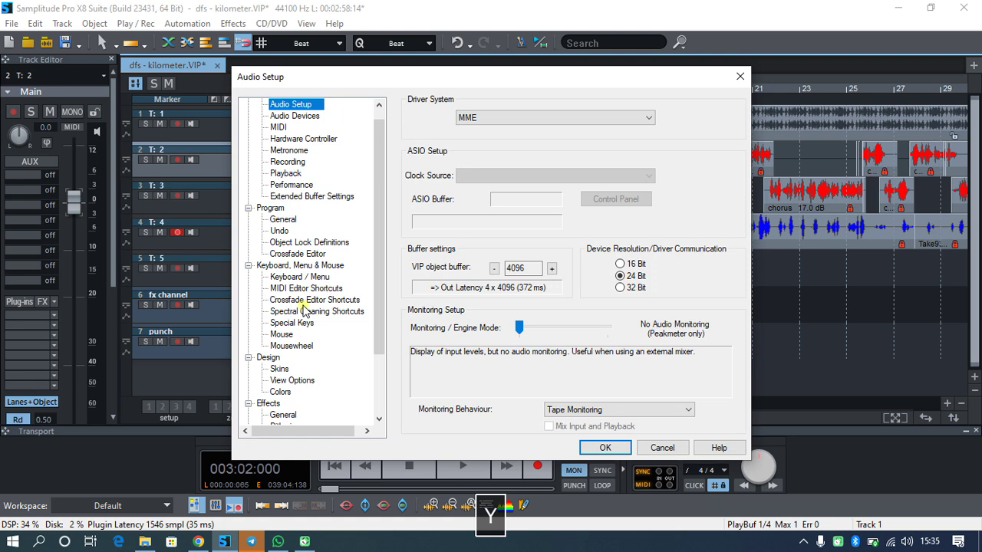
pyautogui.click(296, 346)
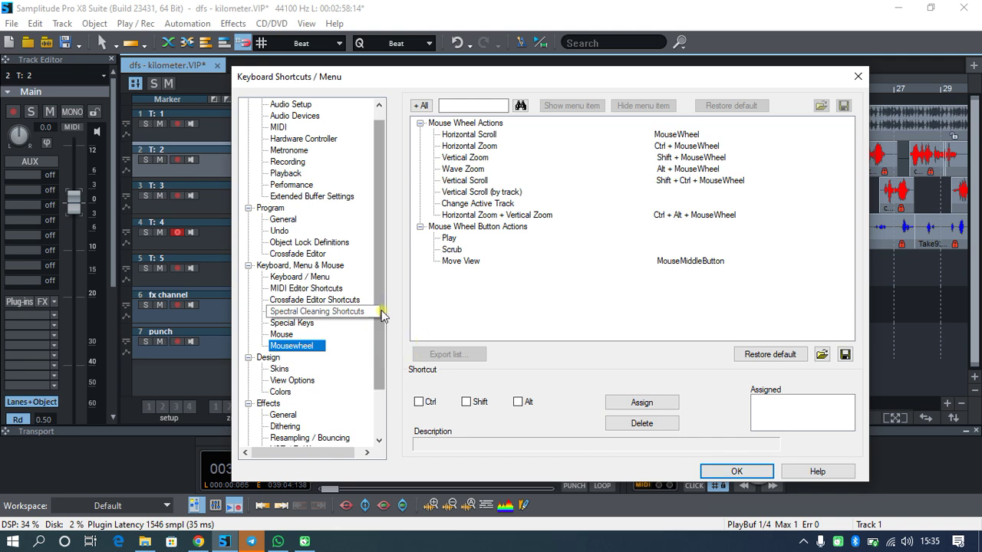
pyautogui.scroll(-2, 377, 313)
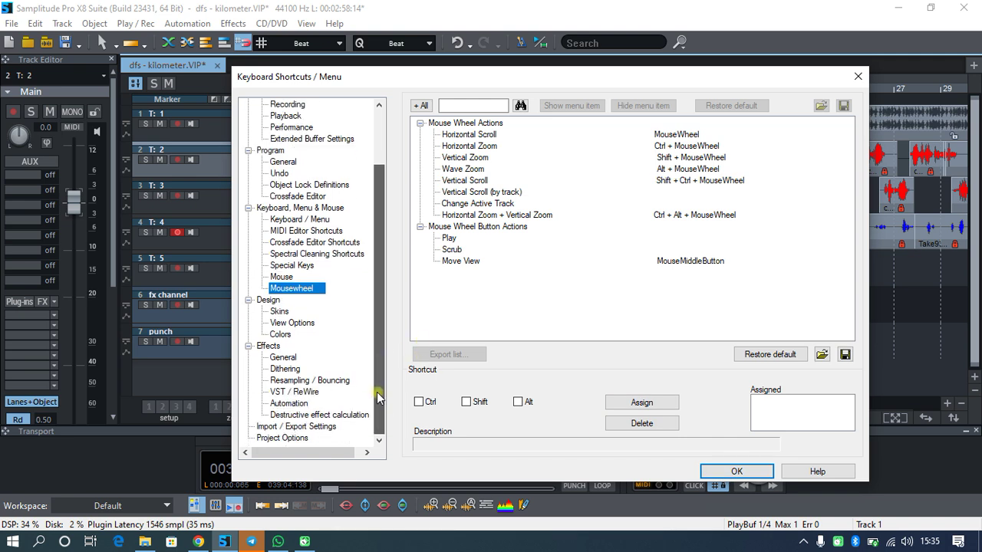
pyautogui.click(289, 444)
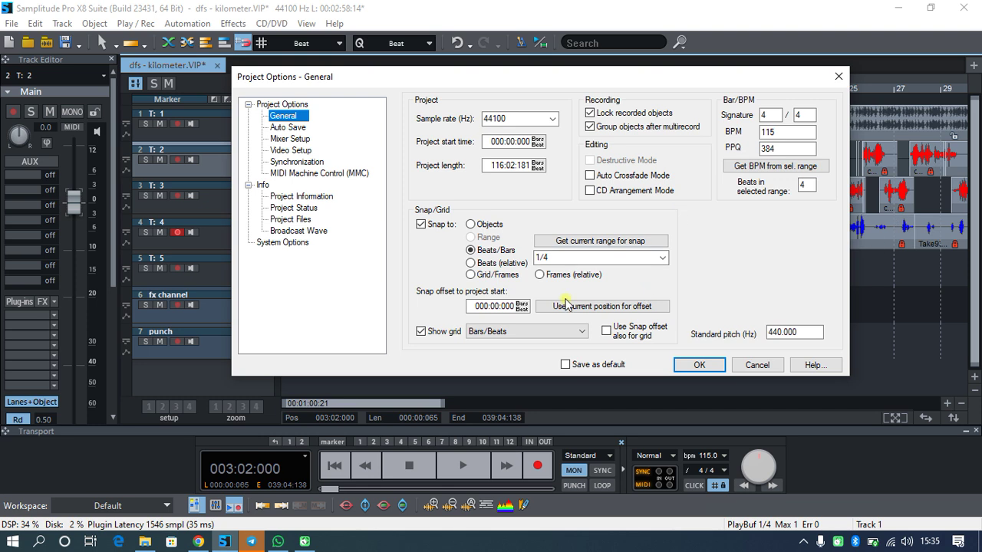
pyautogui.click(838, 76)
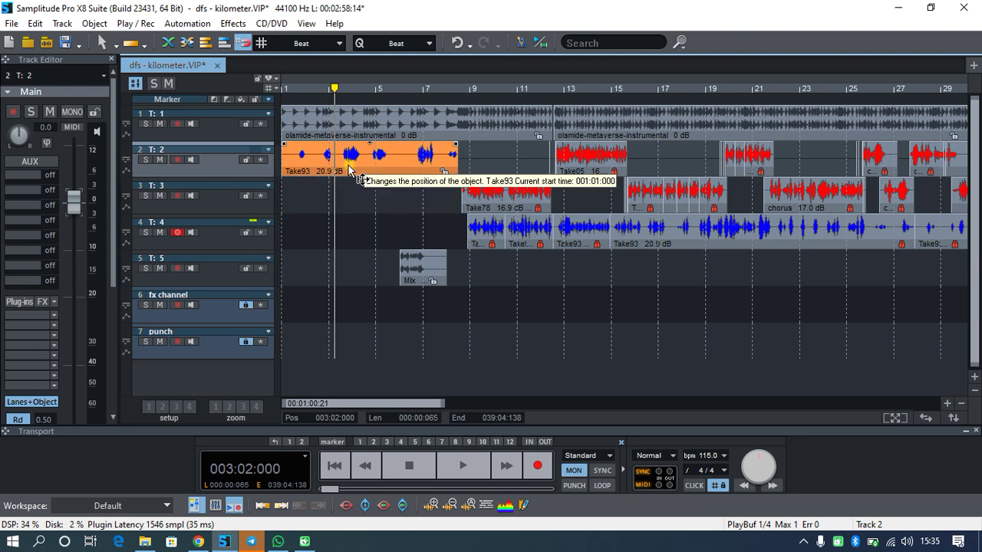
# Step: Lock the Take93 object on track 2, try to move it, and unlock it again
pyautogui.click(443, 176)
pyautogui.click(422, 182)
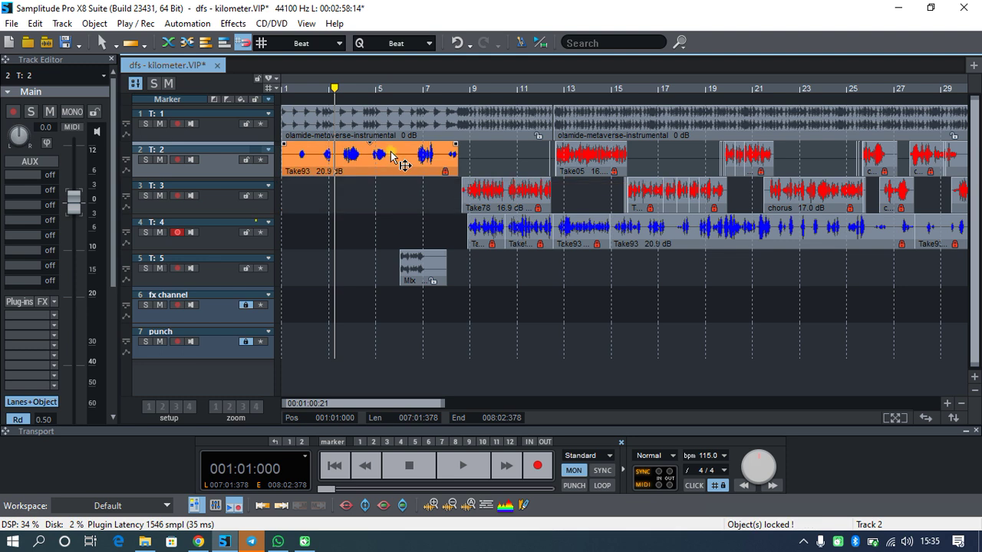
pyautogui.click(456, 169)
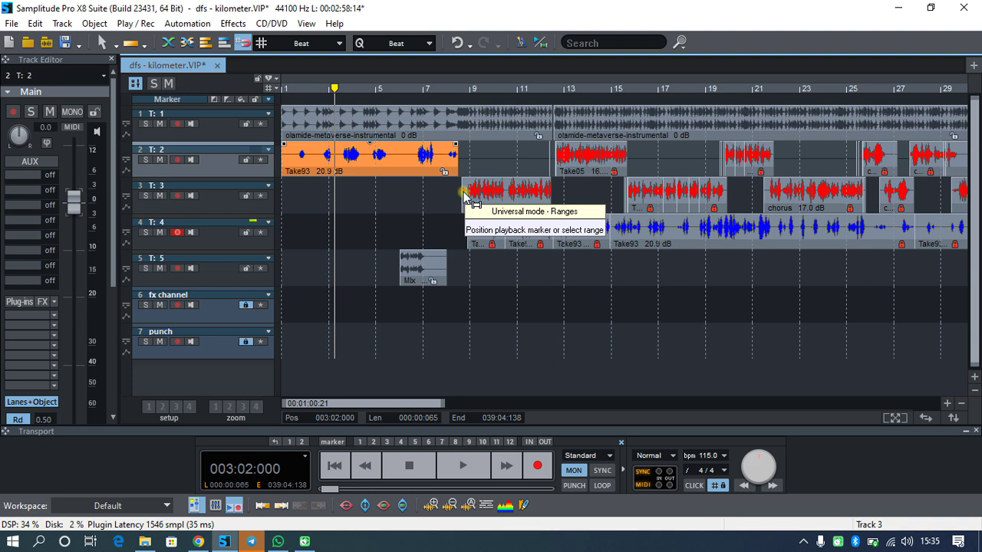
# Step: Set the project's snap mode to Beats/Bars in the general project options and apply the settings
pyautogui.press('y')
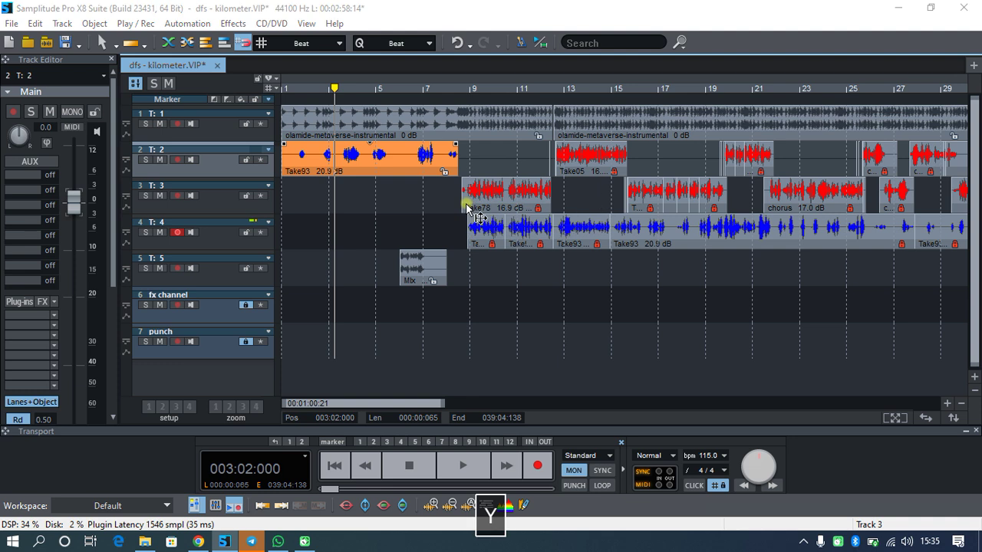
pyautogui.scroll(-3, 330, 303)
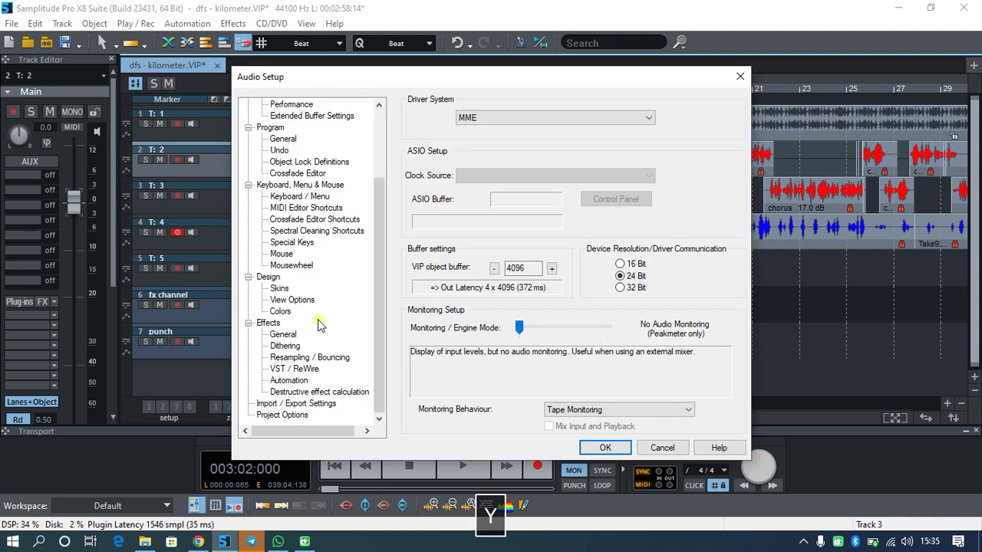
pyautogui.click(284, 415)
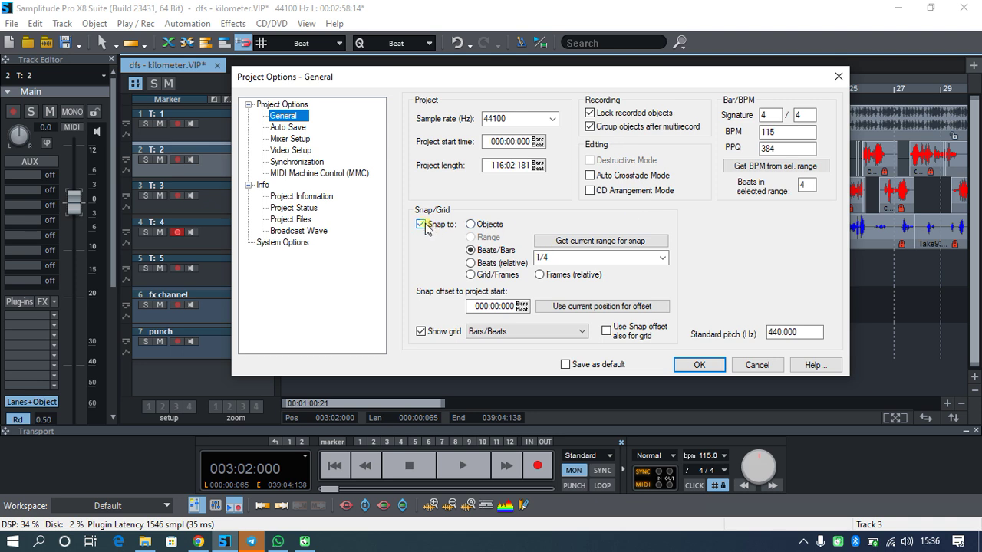
pyautogui.click(473, 225)
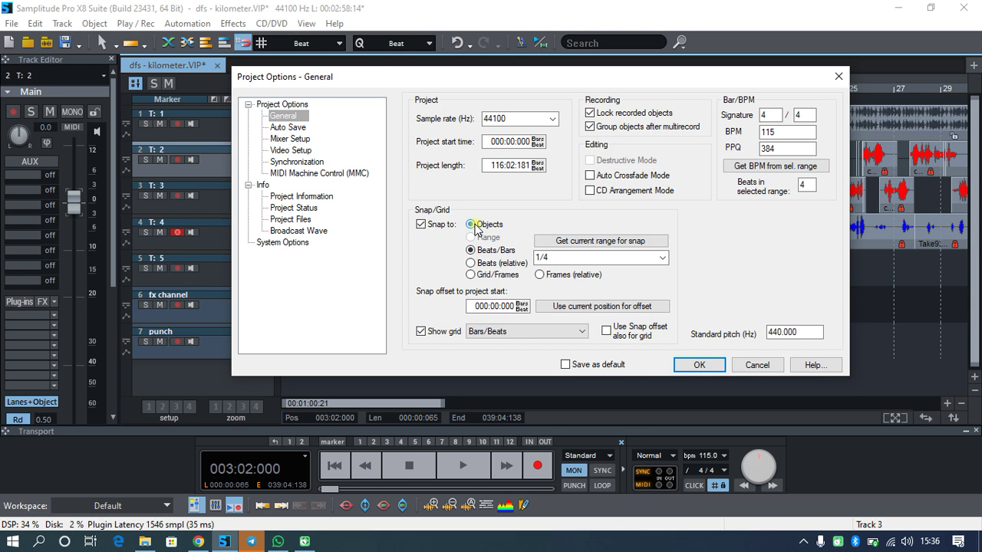
pyautogui.click(471, 250)
pyautogui.click(683, 359)
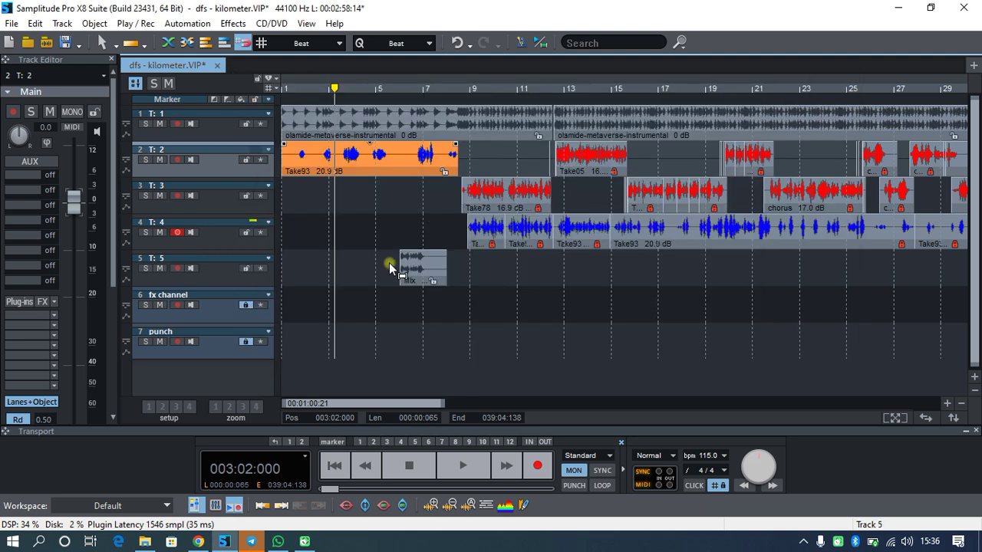
# Step: Record a short take on track 4 from 003:02:000 and play it back briefly
pyautogui.press('r')
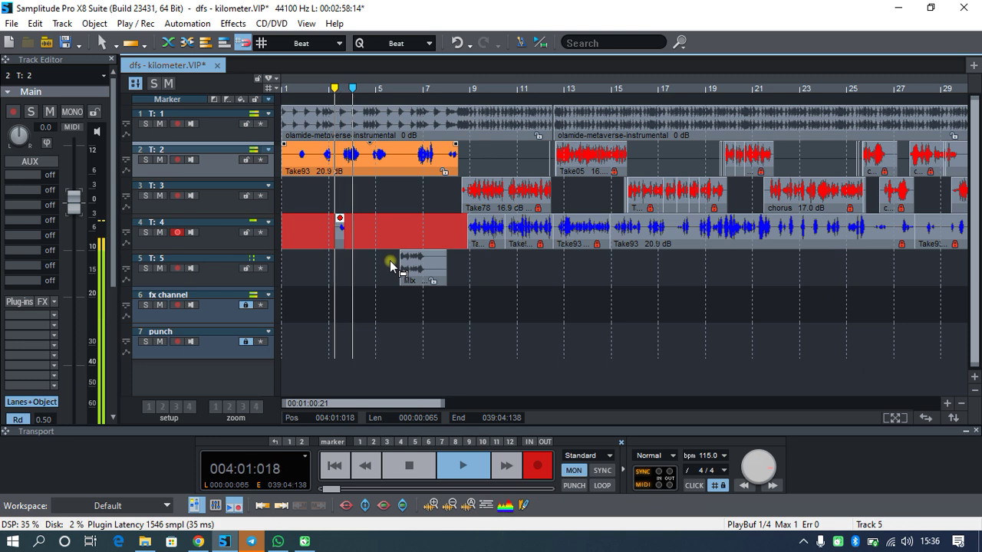
pyautogui.press('space')
pyautogui.click(350, 242)
pyautogui.hotkey('ctrl', 'space')
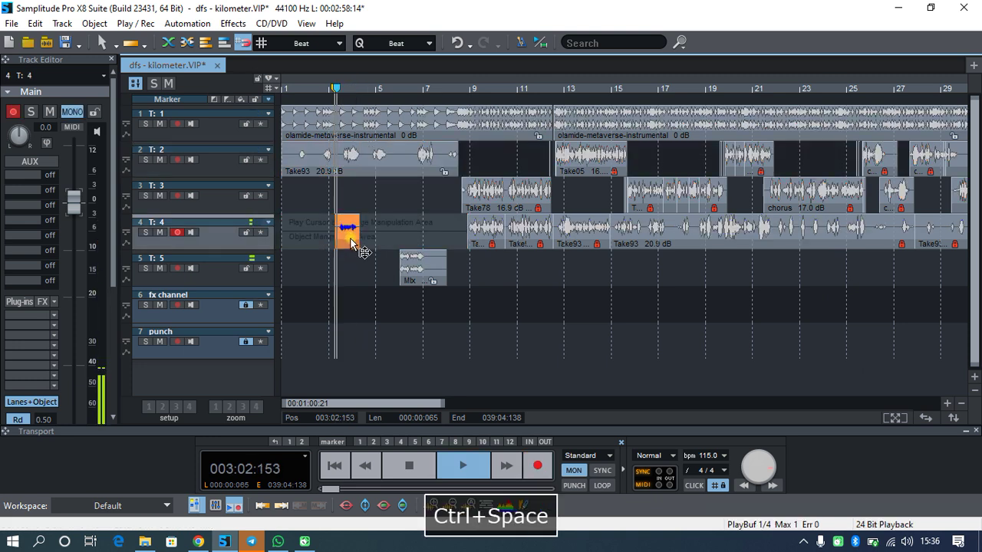
pyautogui.scroll(5, 349, 246)
pyautogui.press('space')
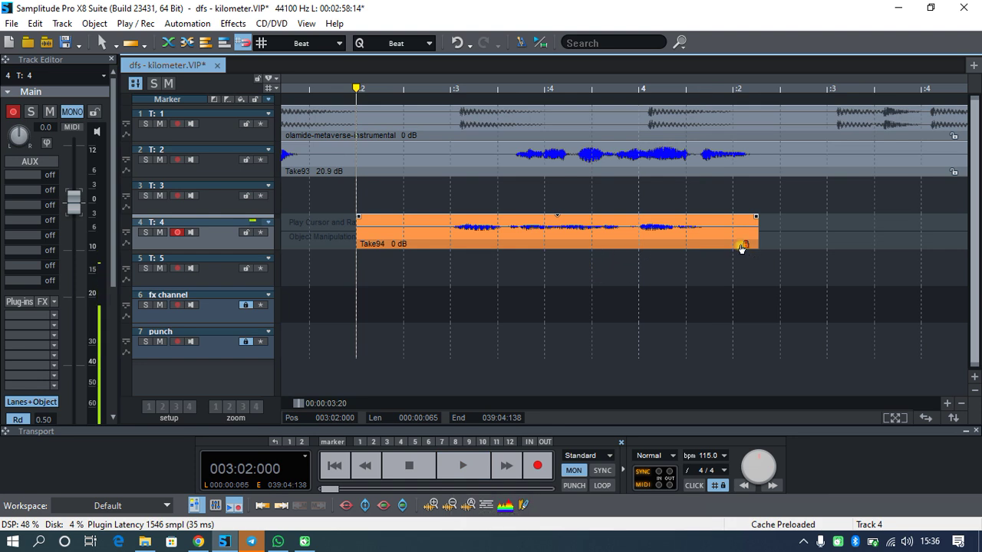
# Step: Move the newly recorded take to track 3 and play it there, and move it down to track 5 and restart playback
pyautogui.click(689, 230)
pyautogui.moveTo(689, 231); pyautogui.dragTo(693, 213)
pyautogui.press('space')
pyautogui.hotkey('ctrl', 'space')
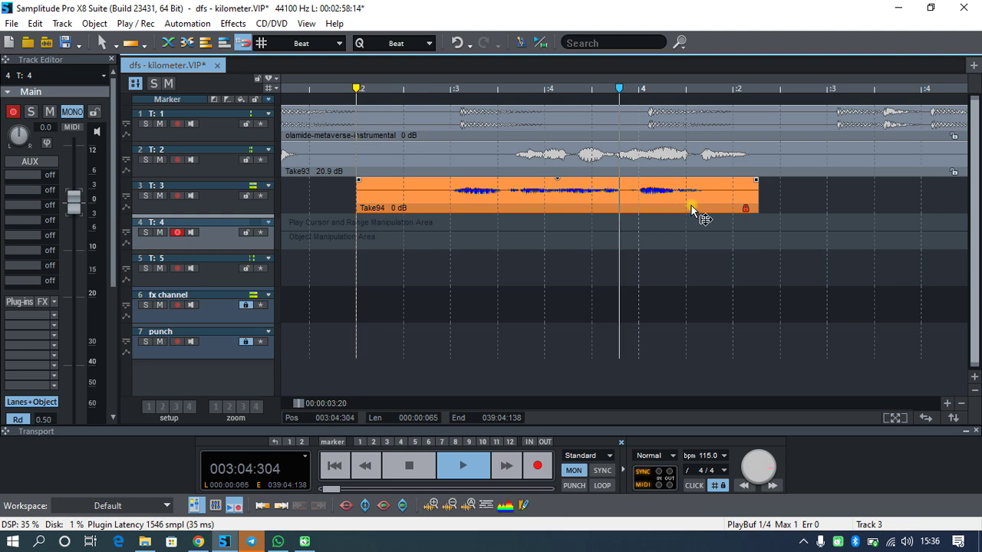
pyautogui.press('space')
pyautogui.moveTo(696, 207); pyautogui.dragTo(694, 296)
pyautogui.hotkey('ctrl', 'space')
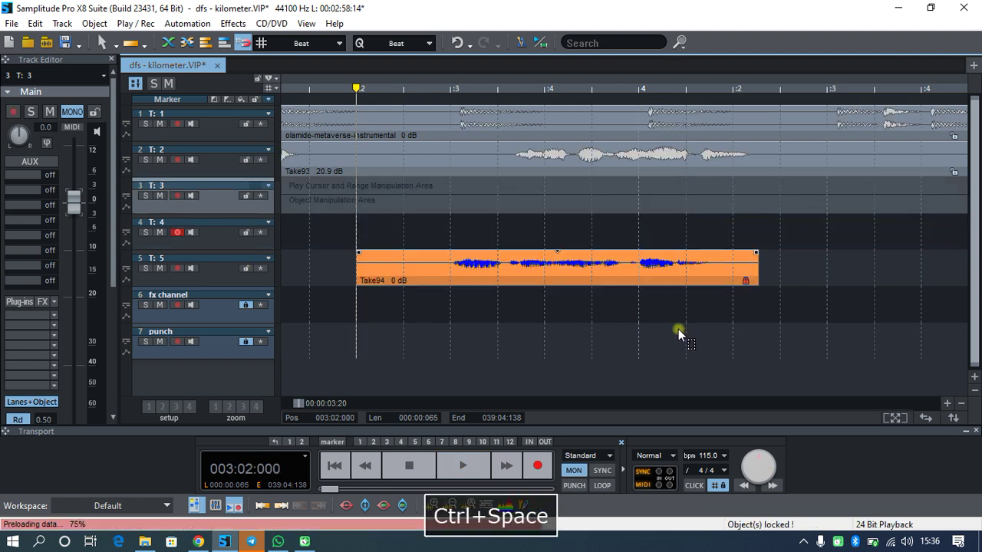
# Step: Stop playback, cut the Take94 object from track 5, and save the project
pyautogui.scroll(-5, 598, 298)
pyautogui.press('space')
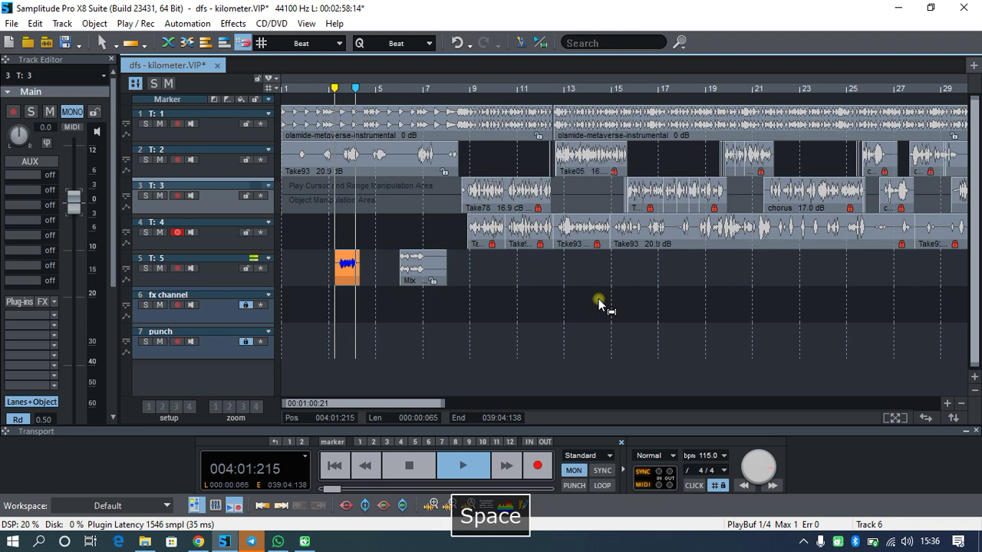
pyautogui.hotkey('ctrl', 'x')
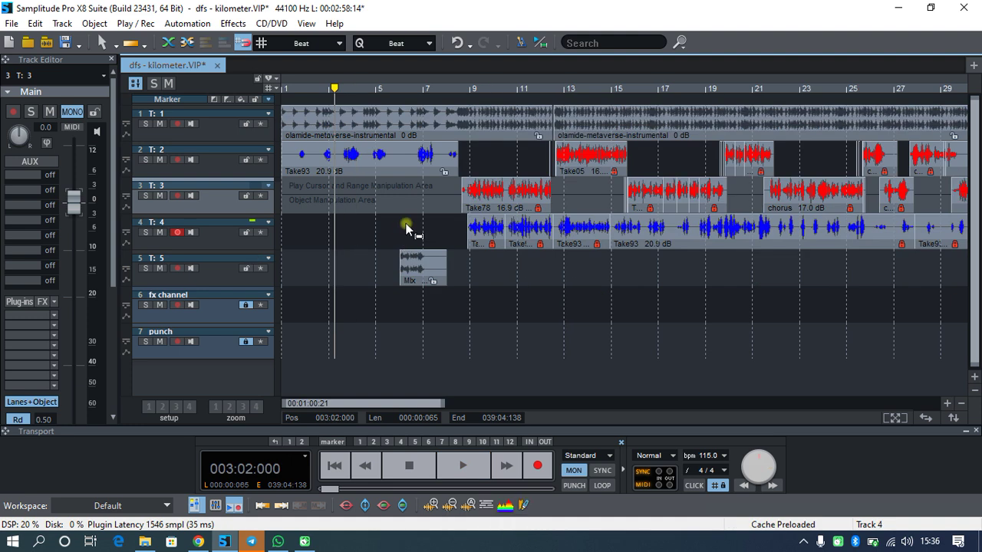
pyautogui.hotkey('ctrl', 's')
# Step: Bring up the Audio Setup options to view the driver and buffer settings, close them without changes, and save the project
pyautogui.press('y')
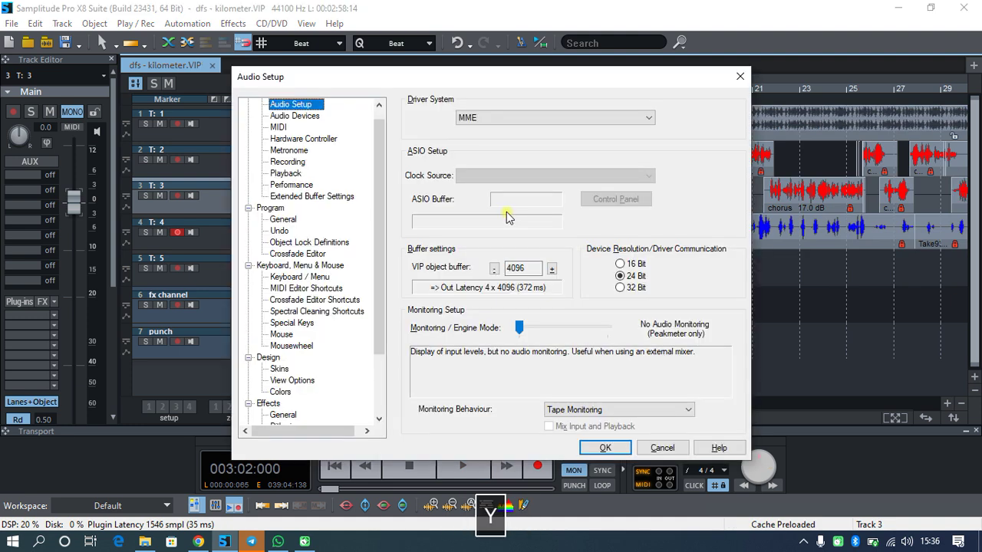
pyautogui.click(739, 76)
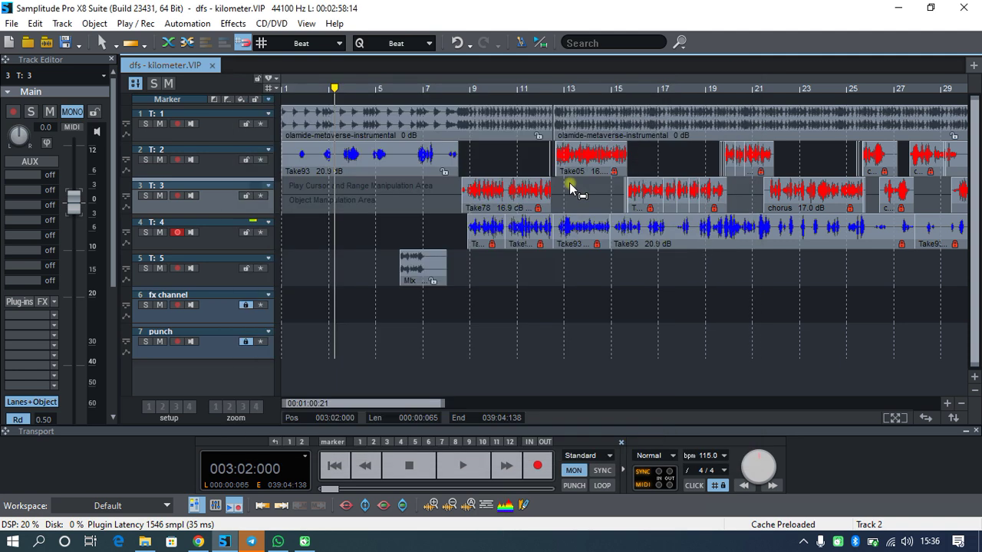
pyautogui.scroll(6, 488, 212)
pyautogui.scroll(-6, 487, 206)
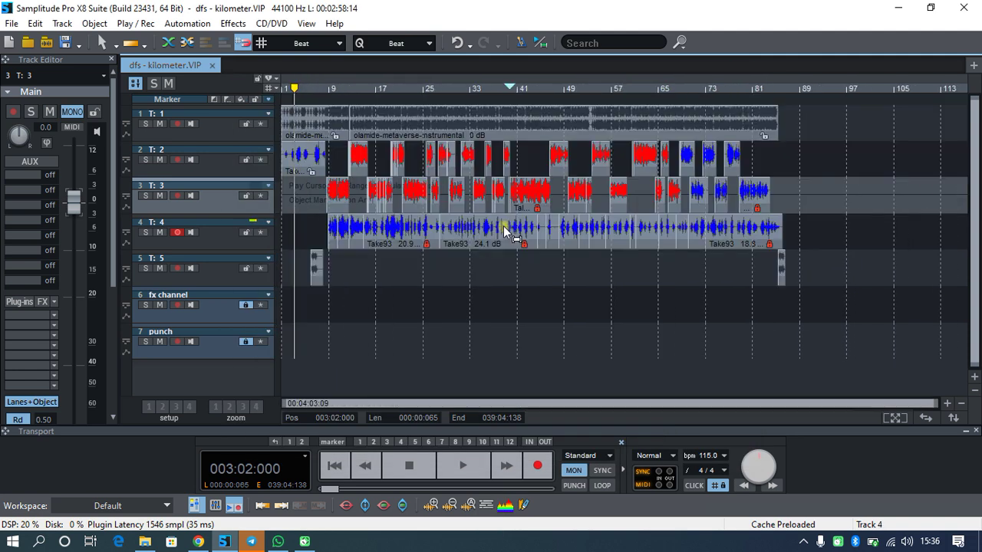
pyautogui.press('y')
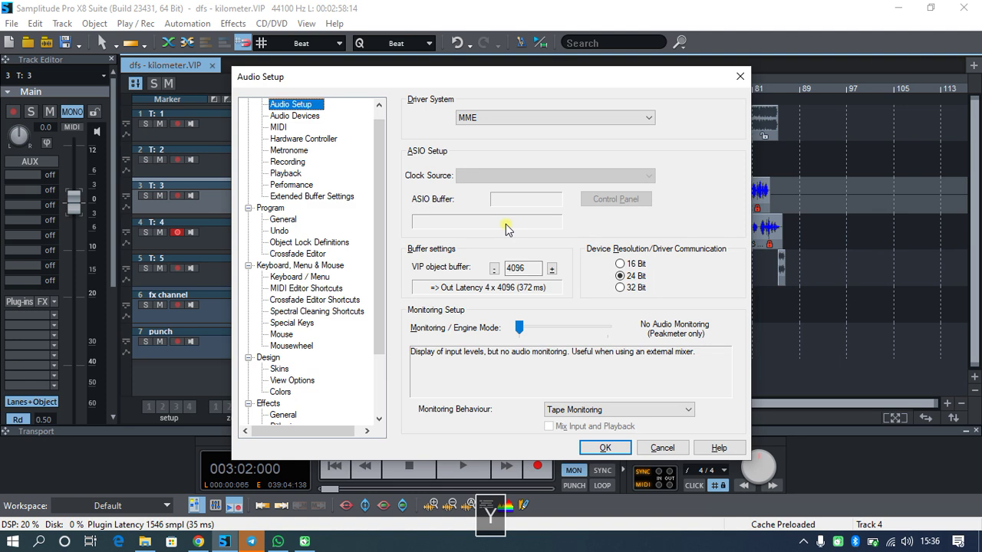
pyautogui.click(653, 448)
pyautogui.hotkey('ctrl', 's')
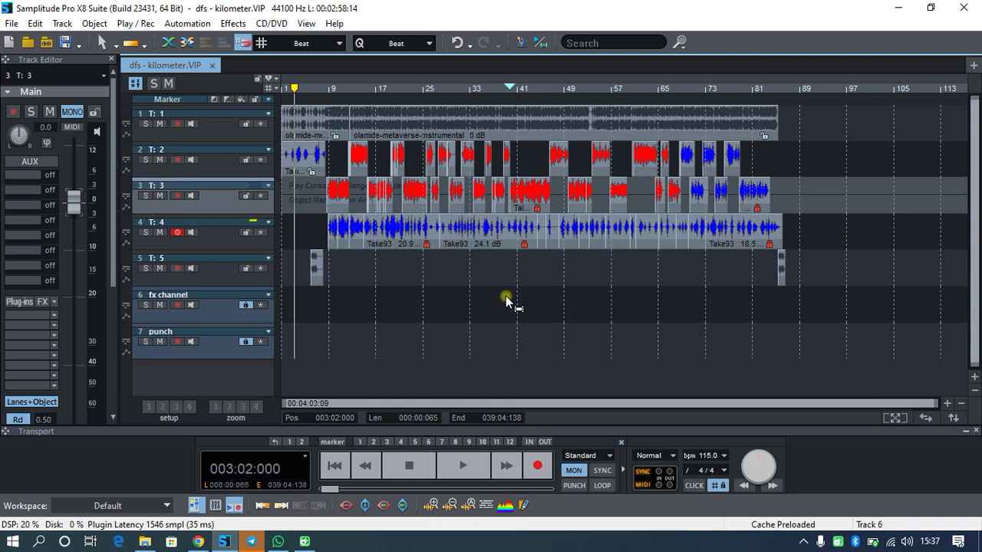
# Step: Select track 5, collapse its Main settings, and show its EQ section briefly in the track editor
pyautogui.click(464, 281)
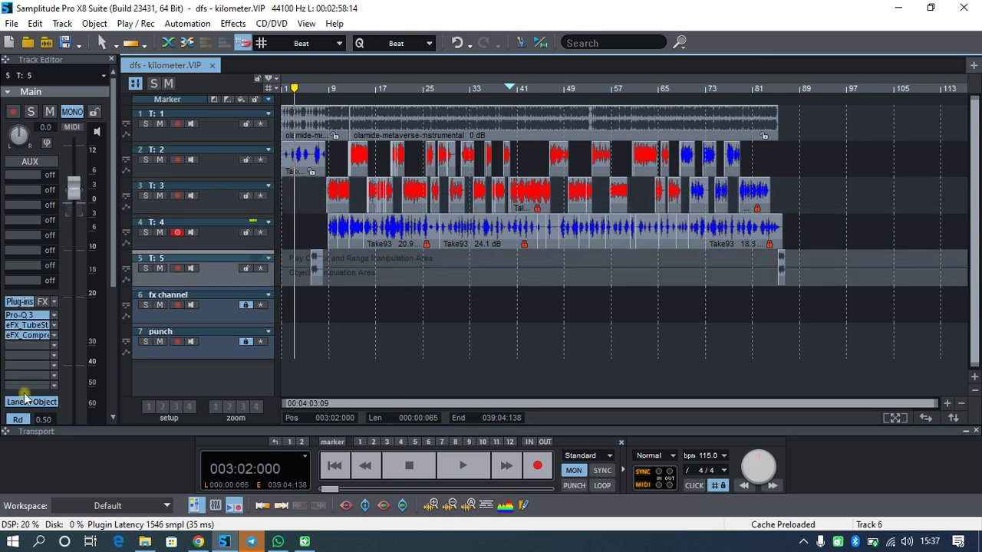
pyautogui.click(9, 94)
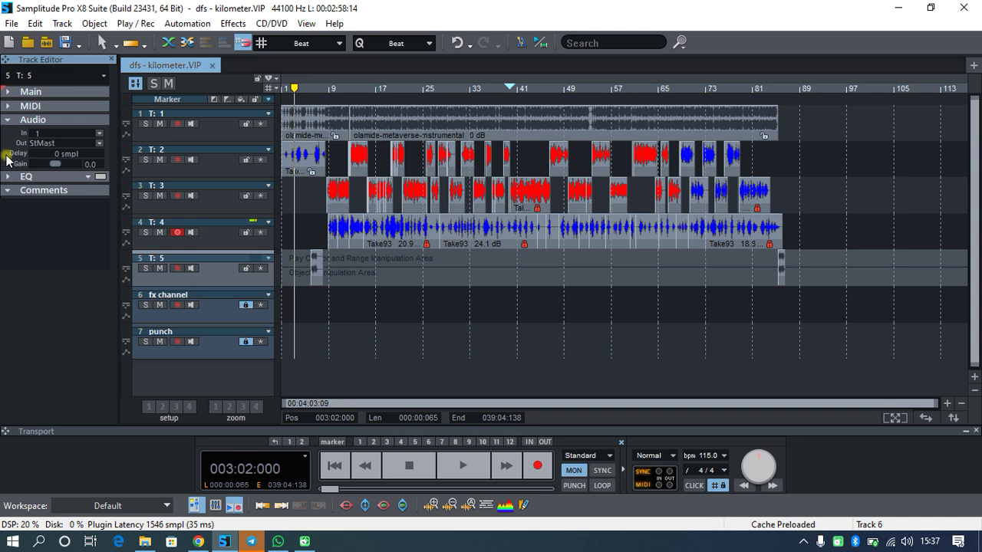
pyautogui.click(8, 177)
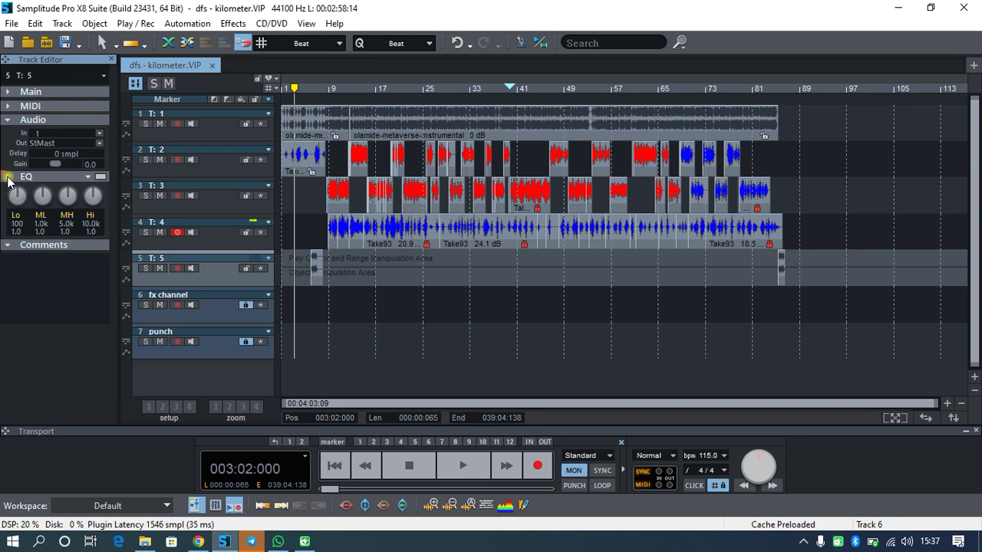
pyautogui.click(7, 177)
# Step: Show the EQ116 equalizer for track 4, close it without adjustments, and save the project
pyautogui.click(305, 233)
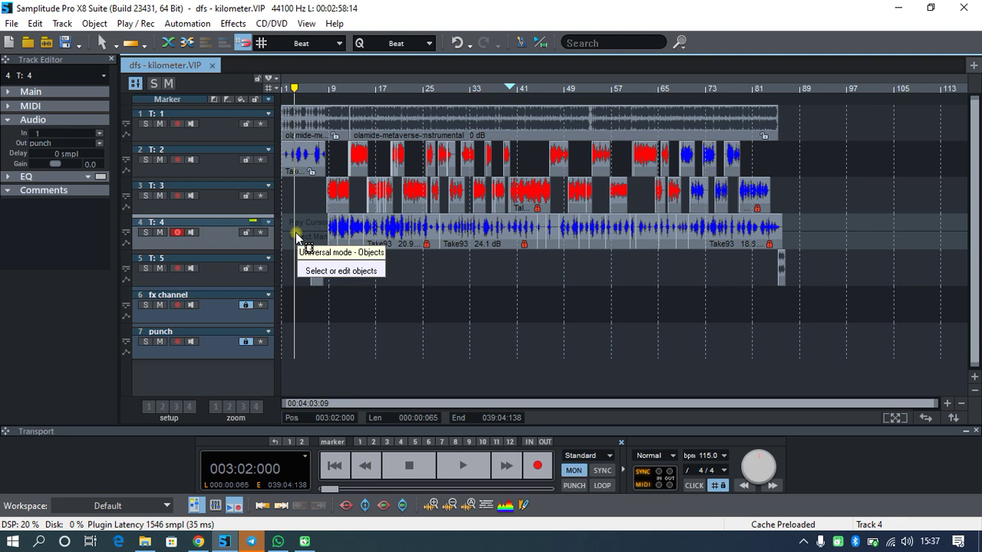
pyautogui.hotkey('ctrl', 'shift', 'f')
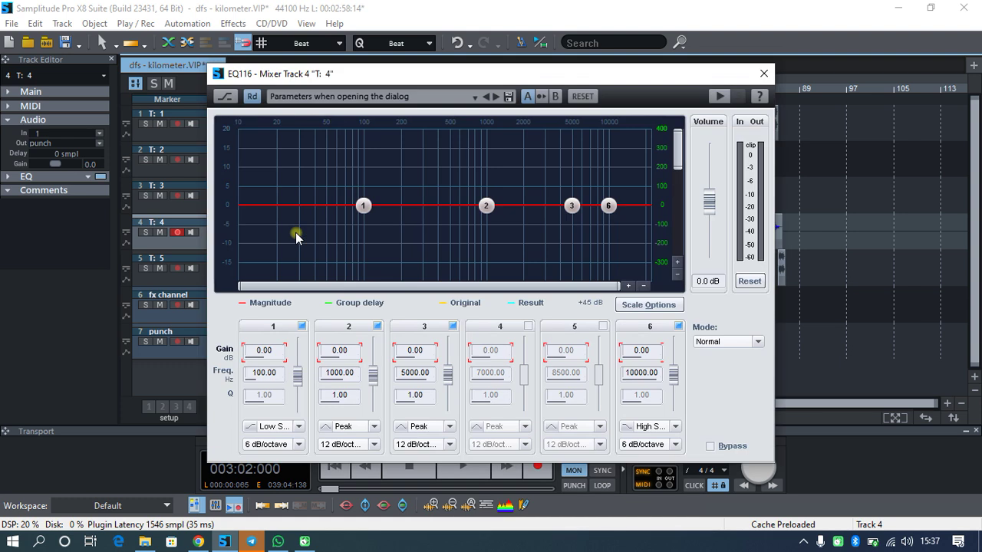
pyautogui.click(763, 74)
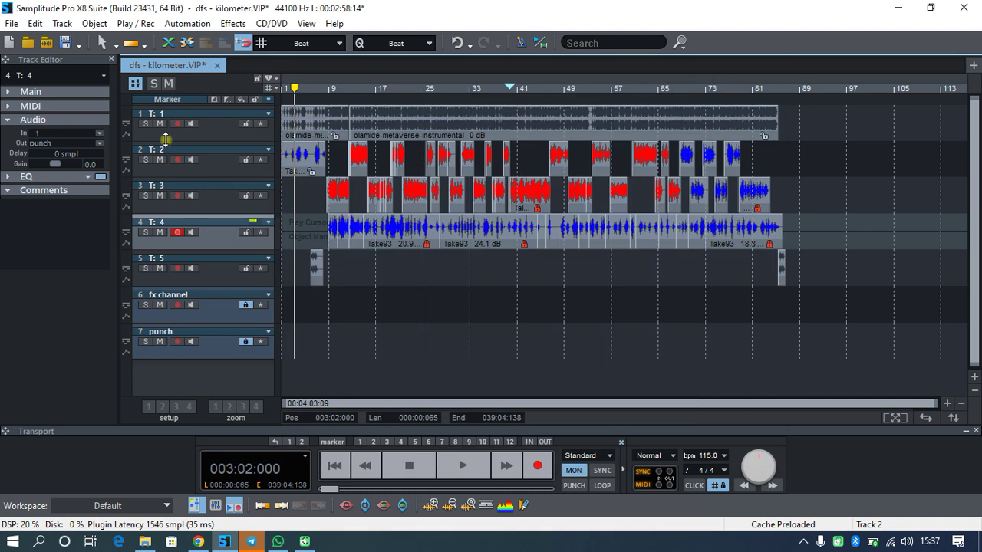
pyautogui.click(318, 226)
pyautogui.hotkey('ctrl', 's')
# Step: Expand the Main settings of track 3, view the plug-in browser from its first empty insert slot, and close it
pyautogui.click(307, 193)
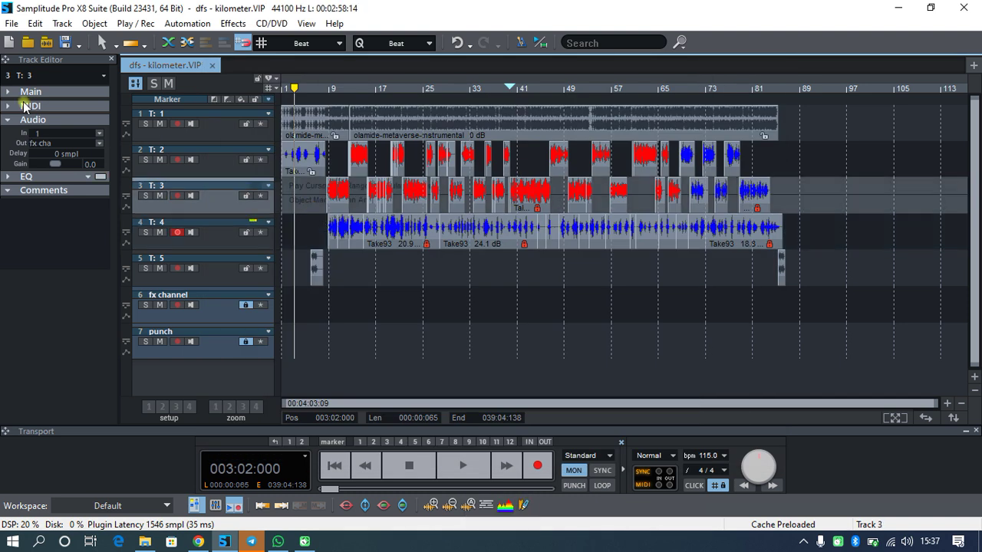
pyautogui.click(8, 92)
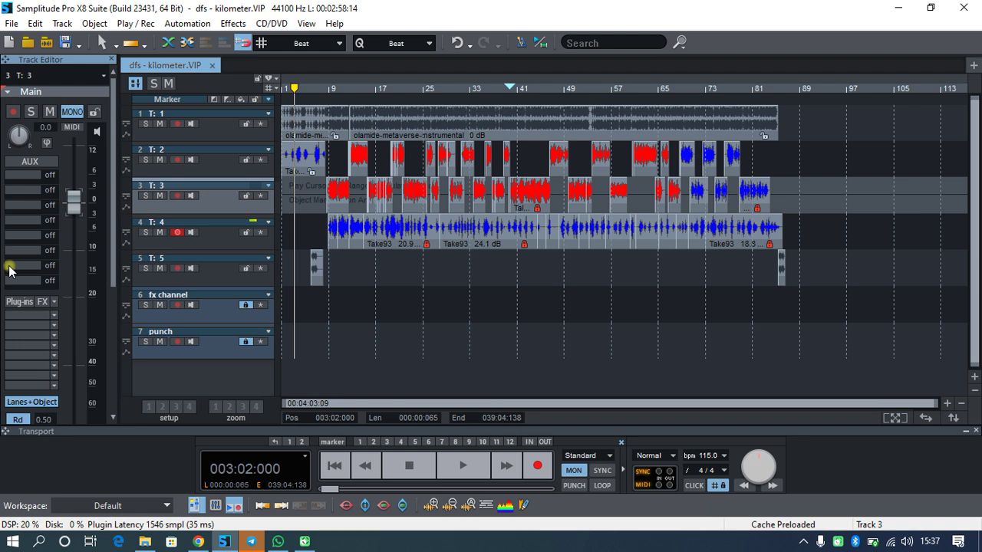
pyautogui.click(25, 315)
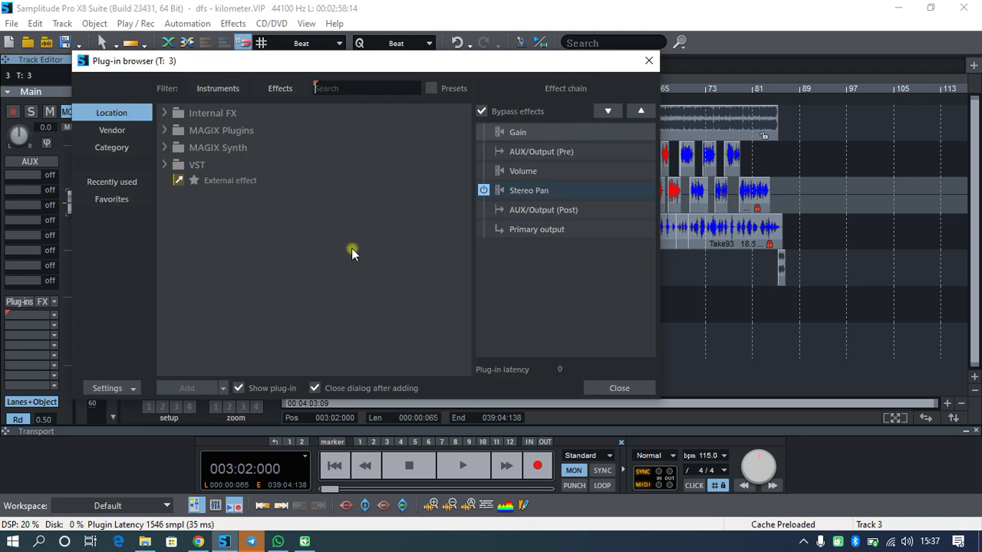
pyautogui.click(646, 62)
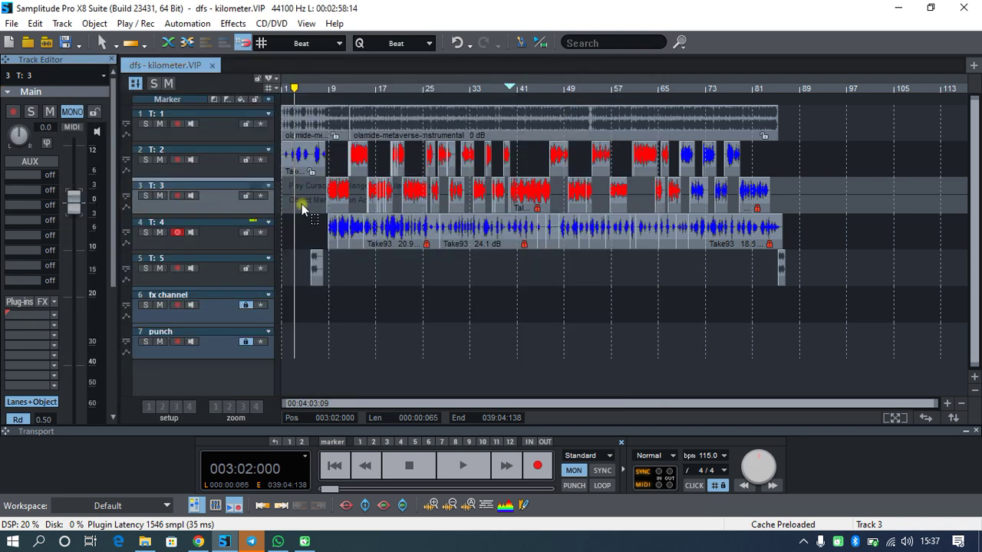
# Step: Search track 3's plug-in browser for "eq", "q 3" and "compre", close it without adding anything, and save the project
pyautogui.press('b')
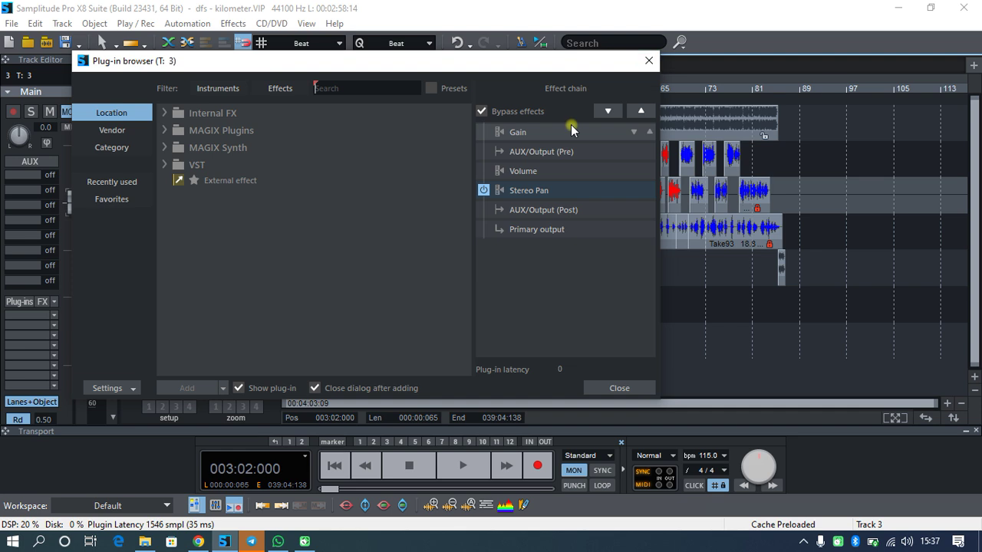
pyautogui.write('eq')
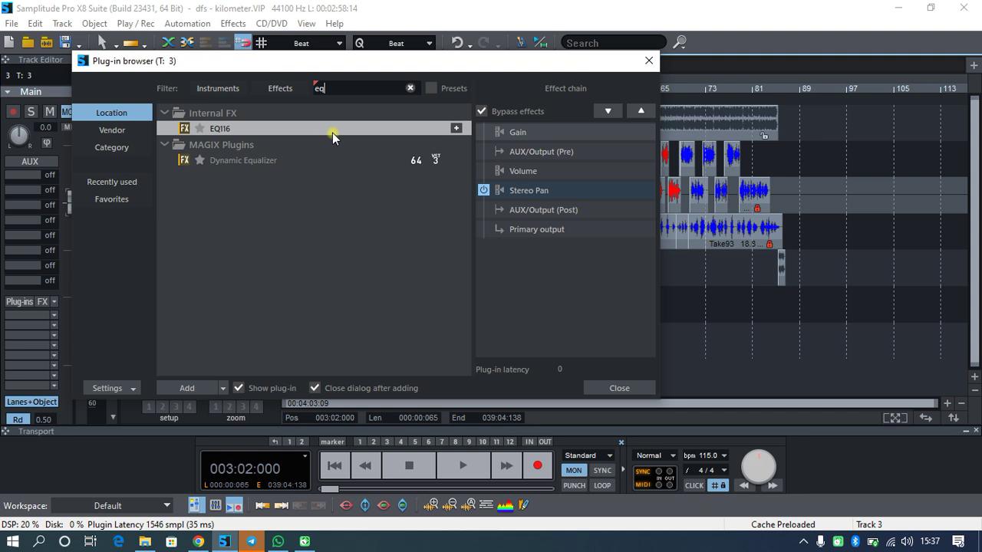
pyautogui.hotkey('ctrl', 'a')
pyautogui.write('q 3')
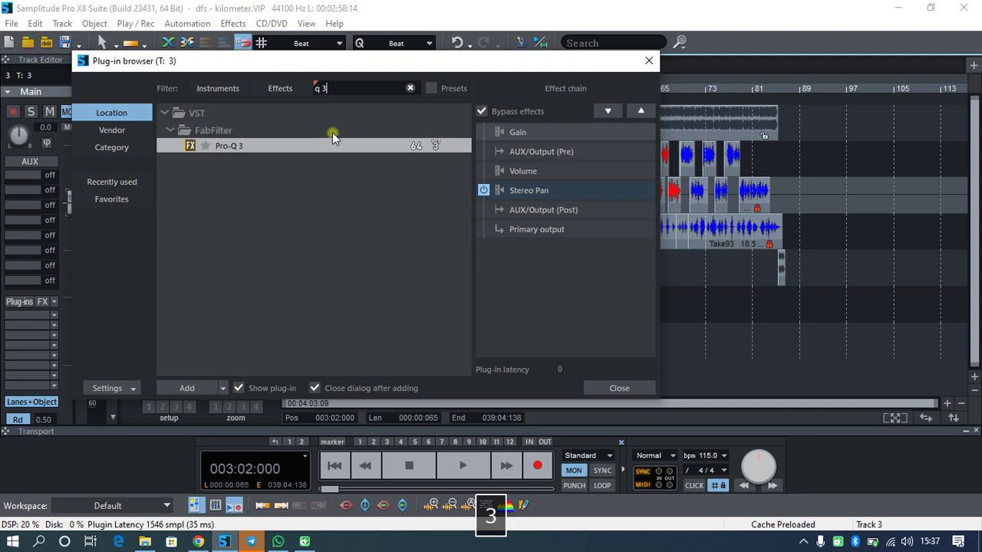
pyautogui.hotkey('ctrl', 'a')
pyautogui.write('compre')
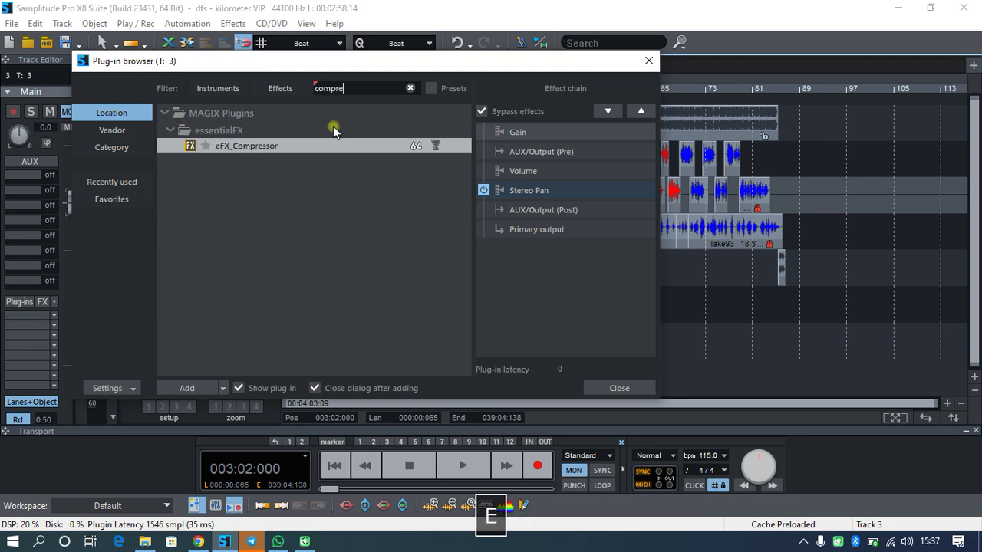
pyautogui.press('BackSpace')
pyautogui.hotkey('alt', 'F4')
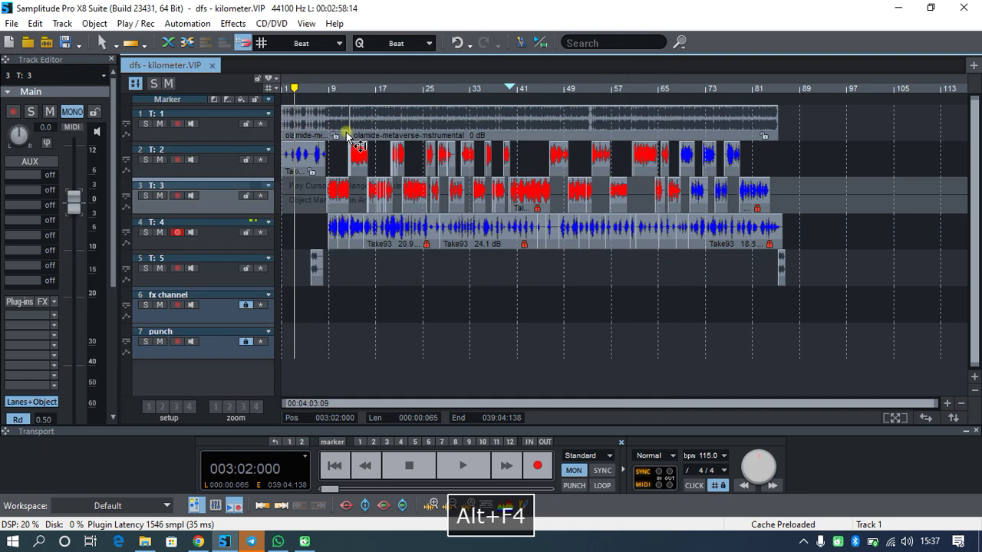
pyautogui.hotkey('ctrl', 's')
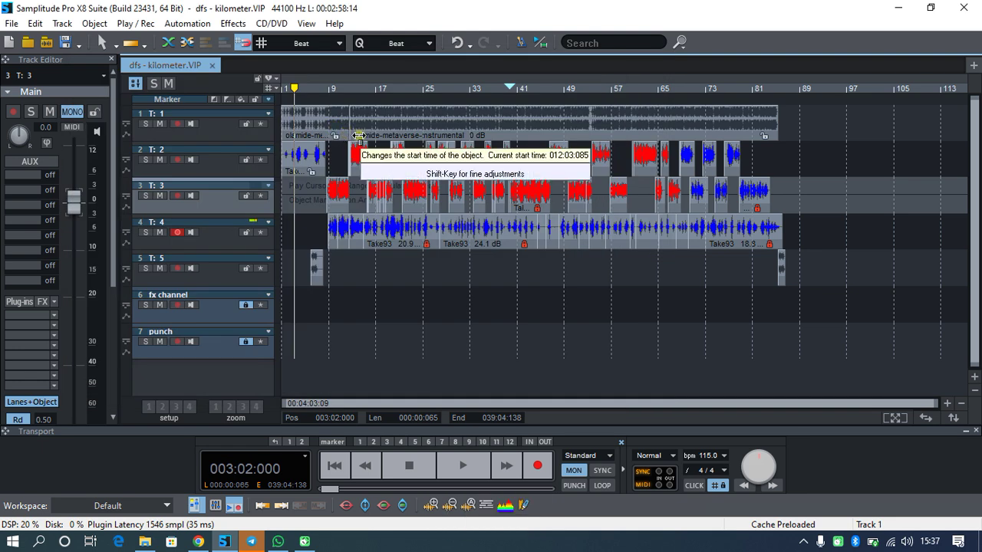
# Step: Add a new submix bus below the punch track
pyautogui.click(223, 314)
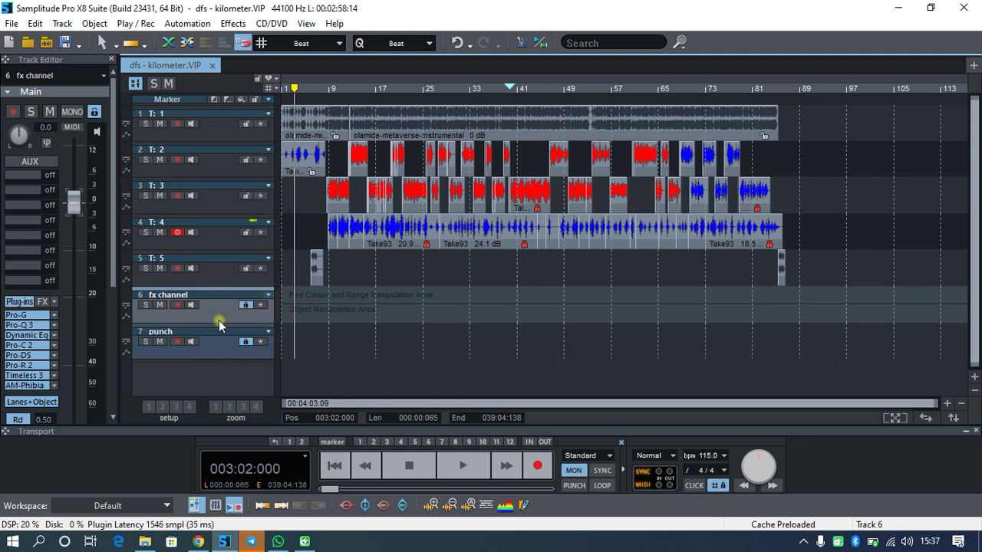
pyautogui.click(225, 274)
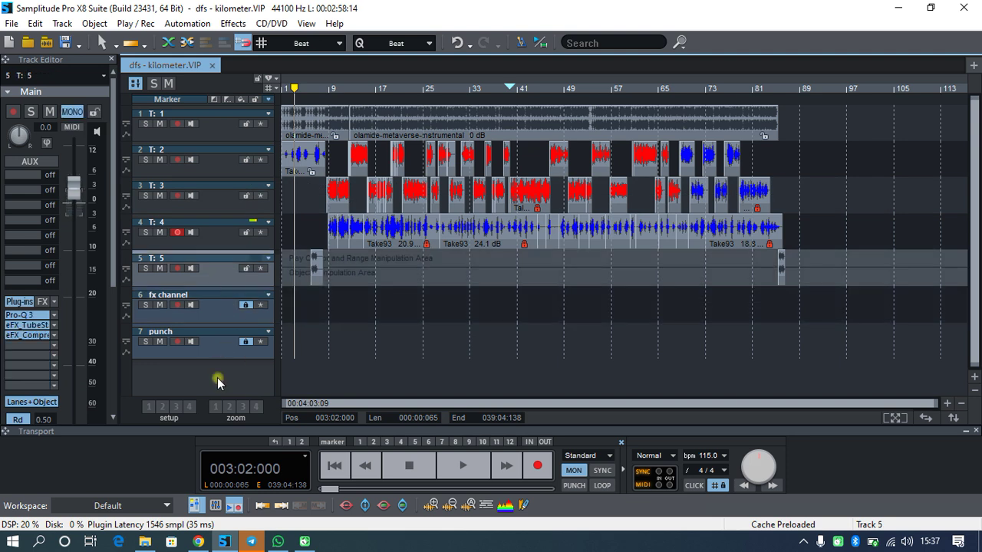
pyautogui.rightClick(217, 378)
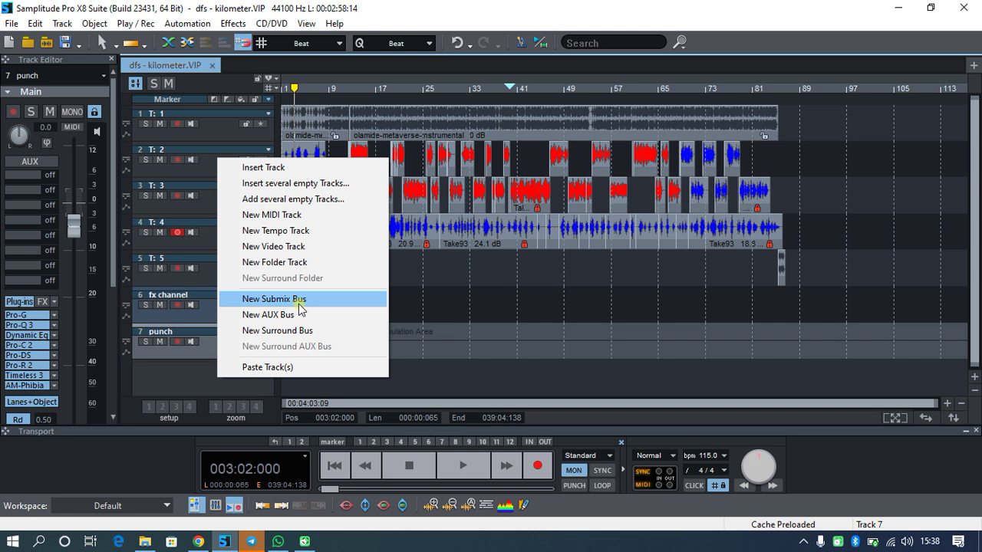
pyautogui.click(257, 299)
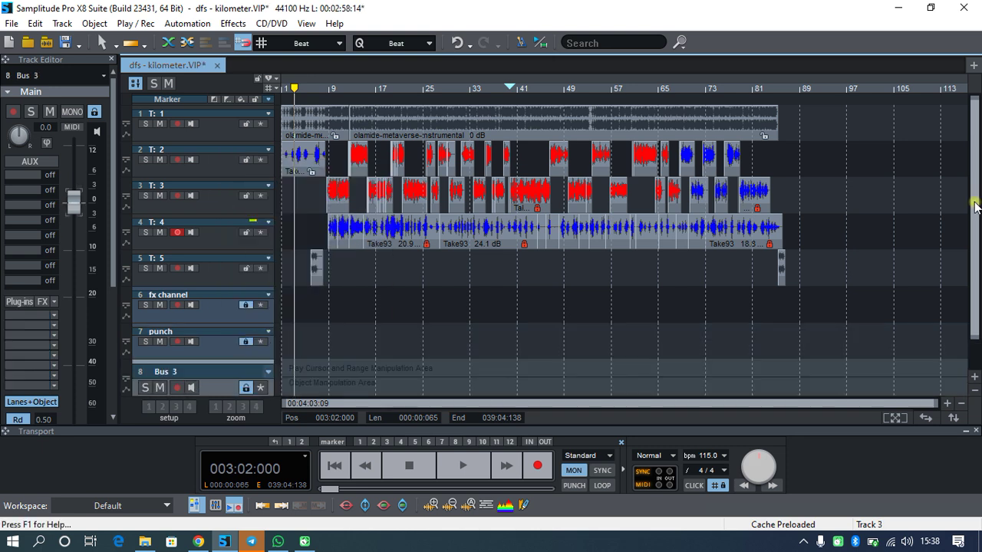
pyautogui.scroll(-1, 664, 313)
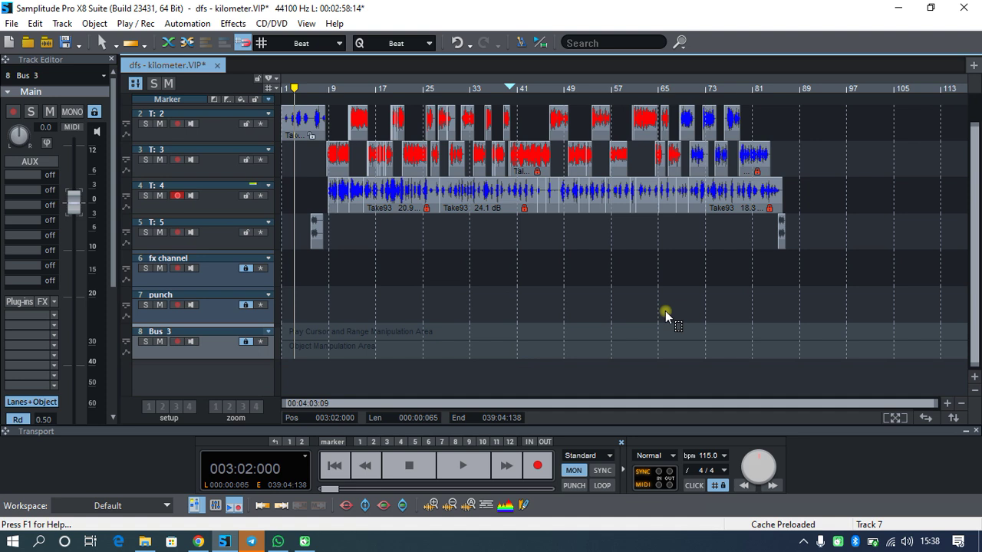
# Step: Delete the newly added Bus 3 track
pyautogui.rightClick(199, 376)
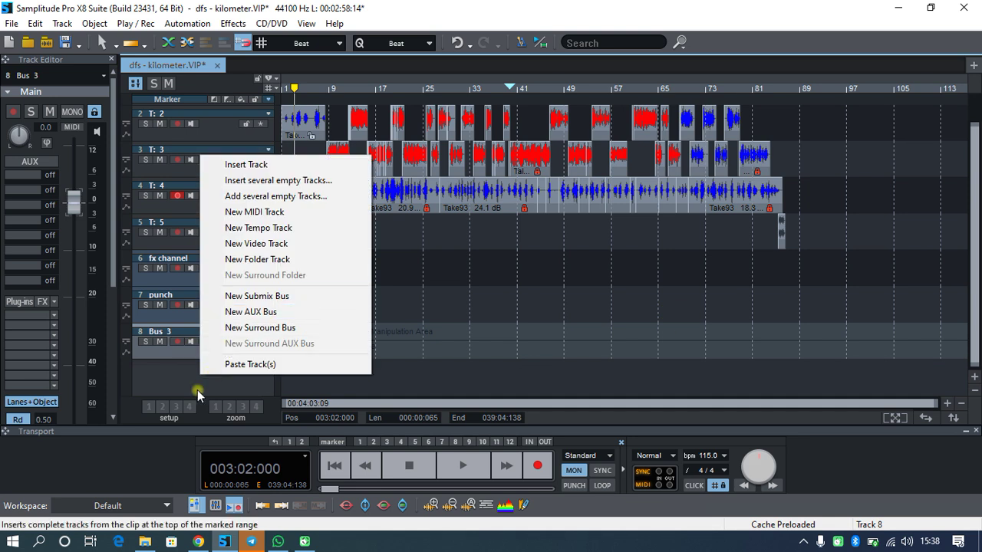
pyautogui.click(215, 358)
pyautogui.rightClick(217, 351)
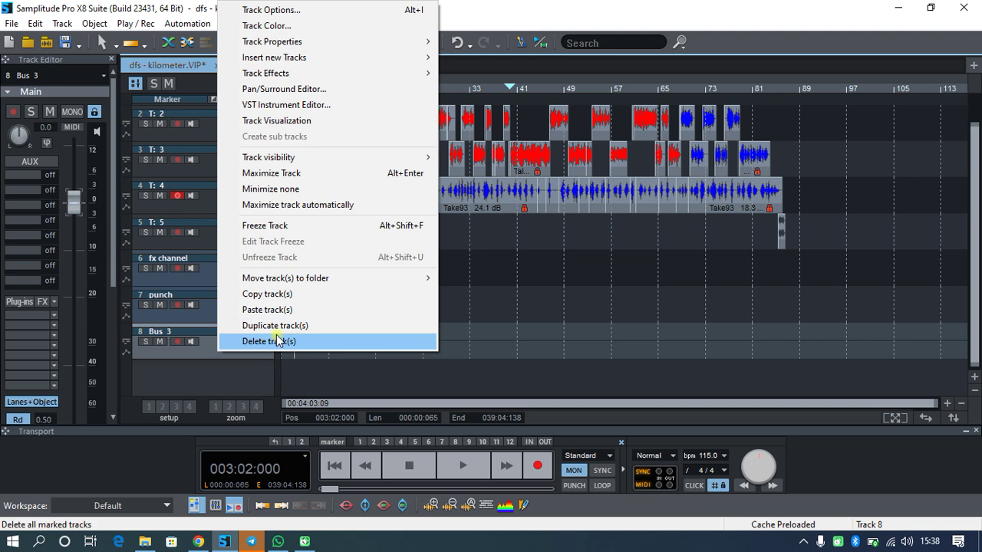
pyautogui.click(276, 341)
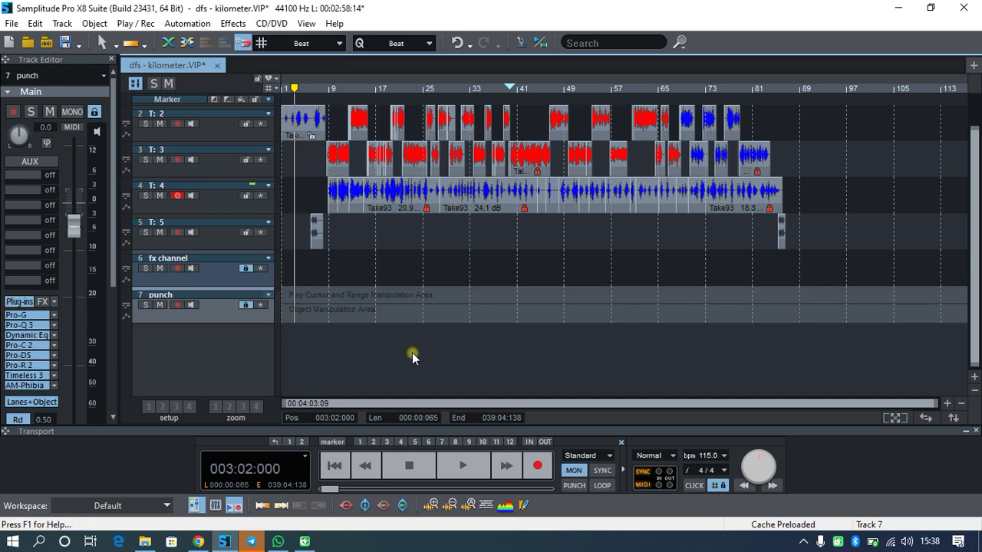
# Step: Set the number of submix busses to 3 in the Mixer Setup options and apply the change
pyautogui.hotkey('ctrl', 'shift', 'm')
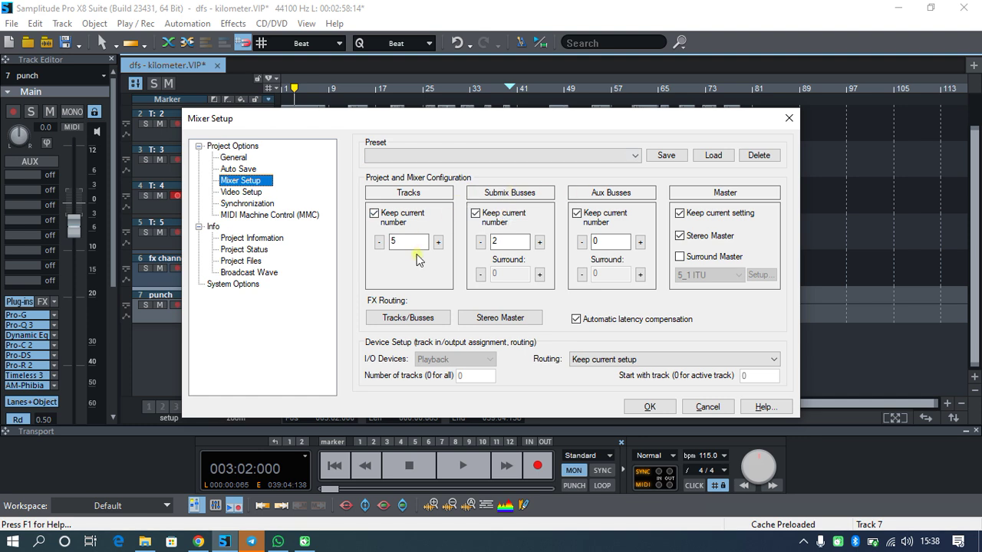
pyautogui.moveTo(482, 126); pyautogui.dragTo(656, 190)
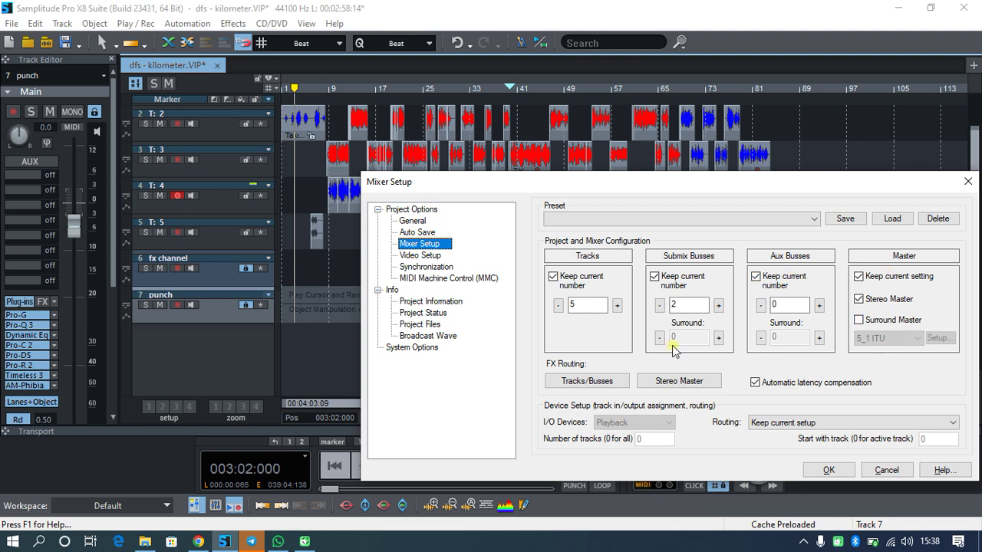
pyautogui.click(690, 304)
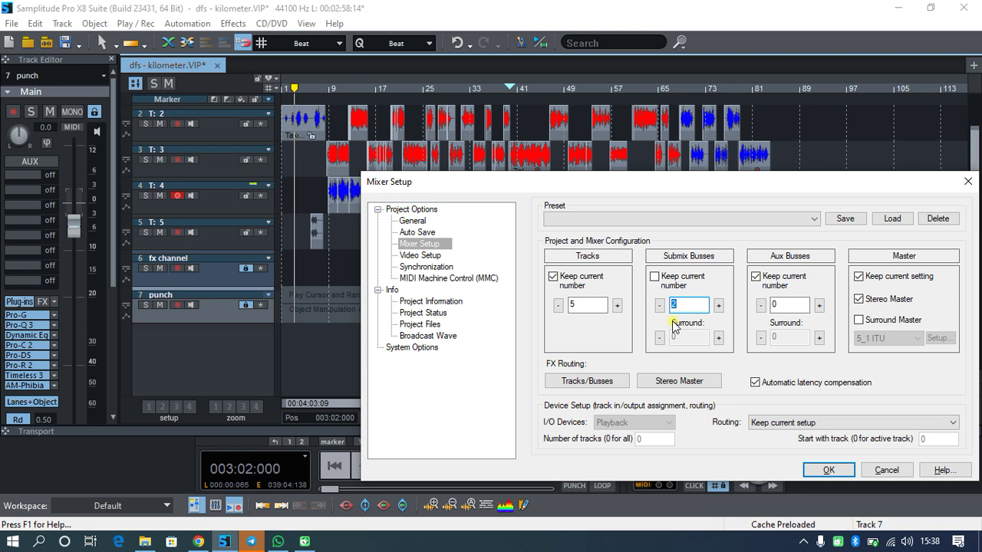
pyautogui.write('3')
pyautogui.click(824, 470)
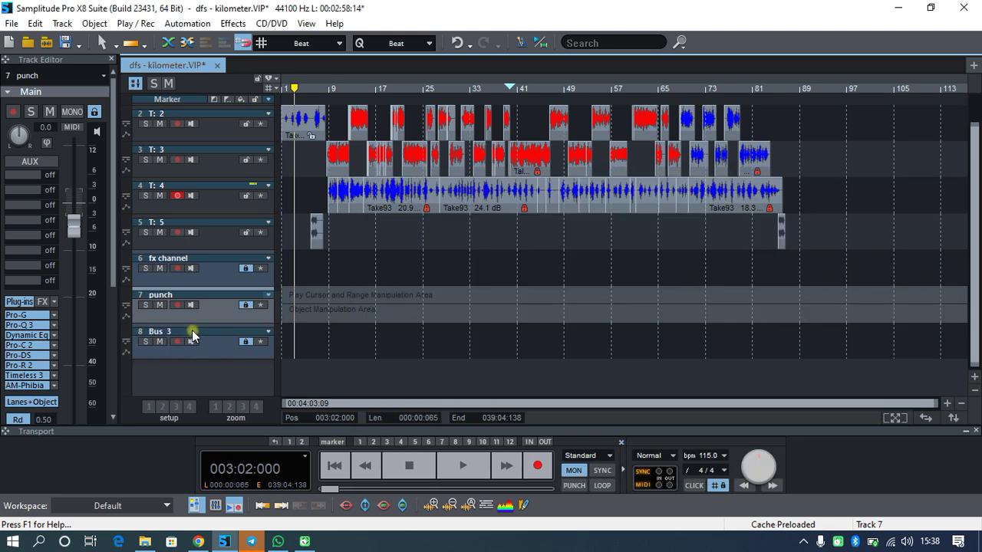
# Step: Set the number of tracks to 6 in the Mixer Setup options and apply the change
pyautogui.hotkey('ctrl', 'shift', 'm')
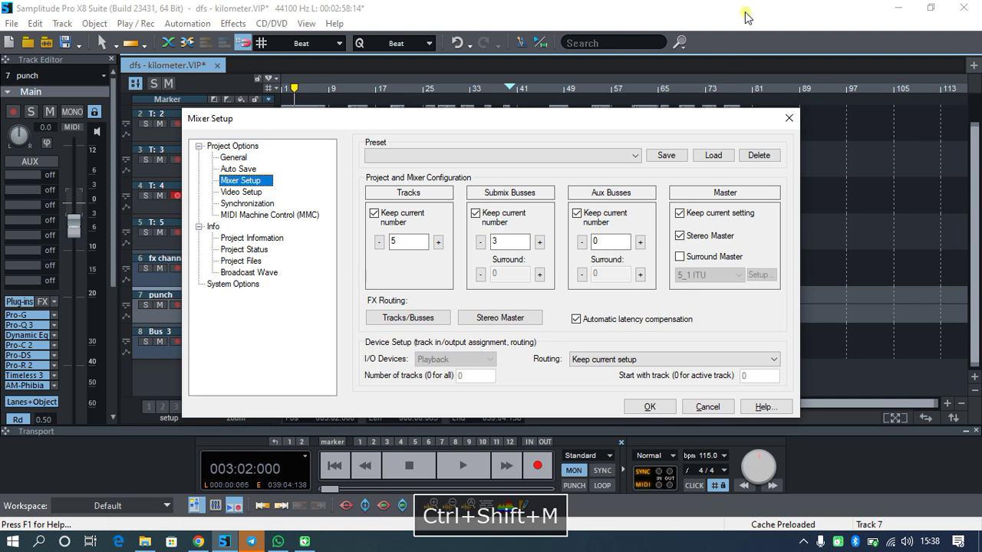
pyautogui.click(379, 243)
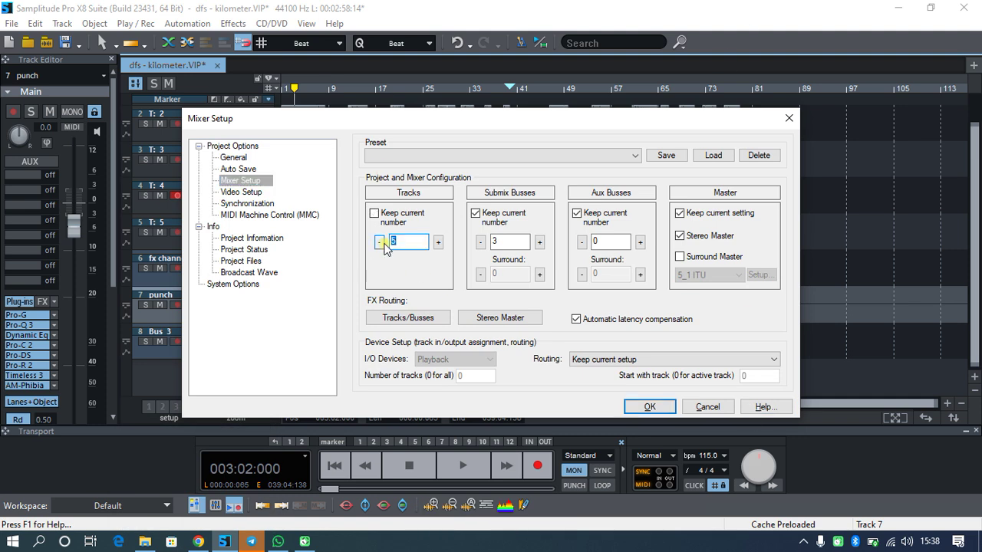
pyautogui.write('6')
pyautogui.click(648, 407)
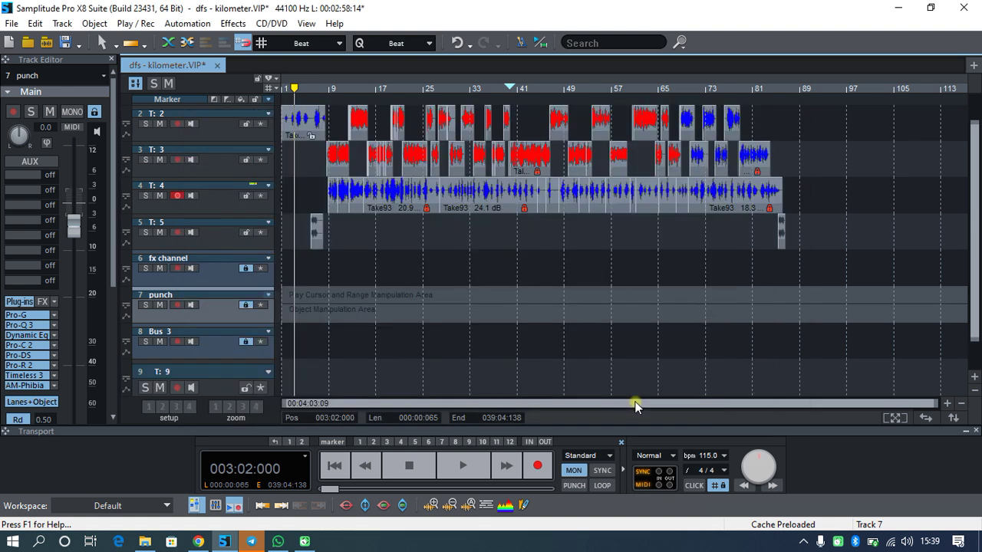
# Step: Delete the Bus 3 submix bus and the empty track 9 together, and save the project
pyautogui.click(214, 382)
pyautogui.scroll(-1, 971, 247)
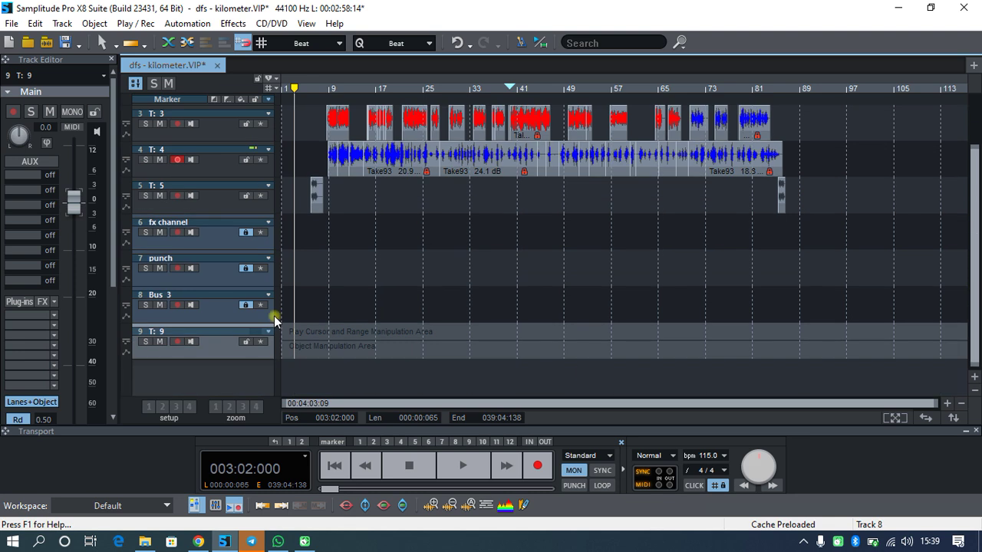
pyautogui.keyDown('shift'); pyautogui.click(220, 310); pyautogui.keyUp('shift')
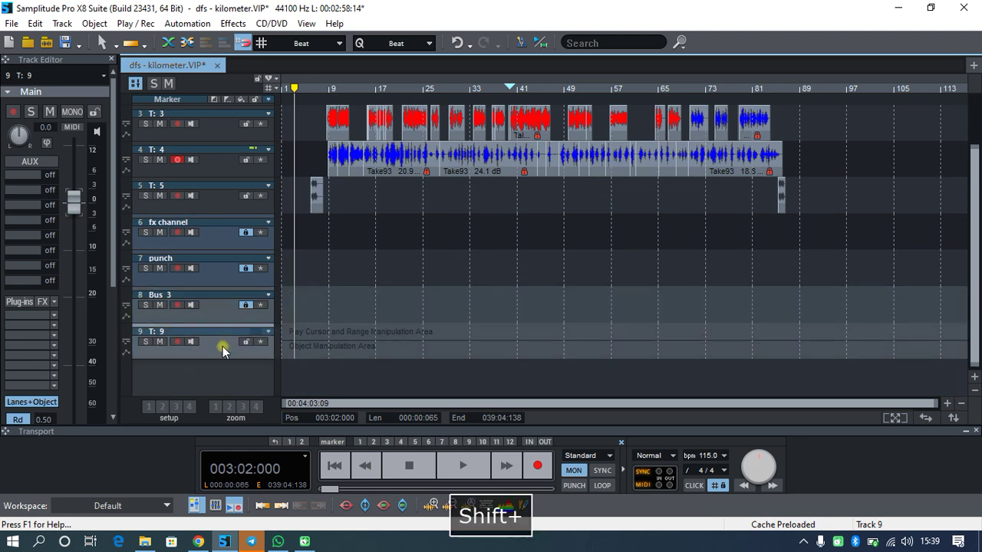
pyautogui.rightClick(222, 346)
pyautogui.click(281, 505)
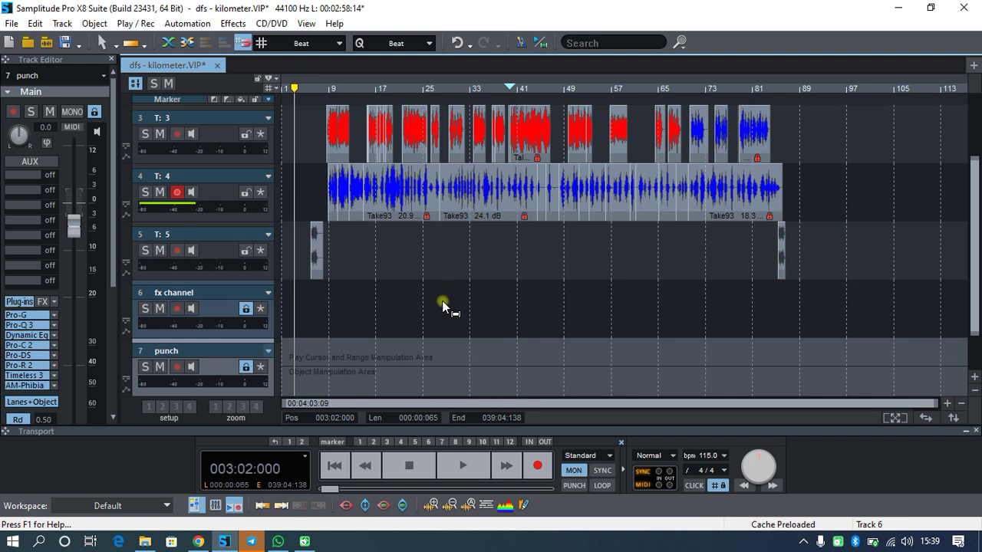
pyautogui.scroll(2, 969, 198)
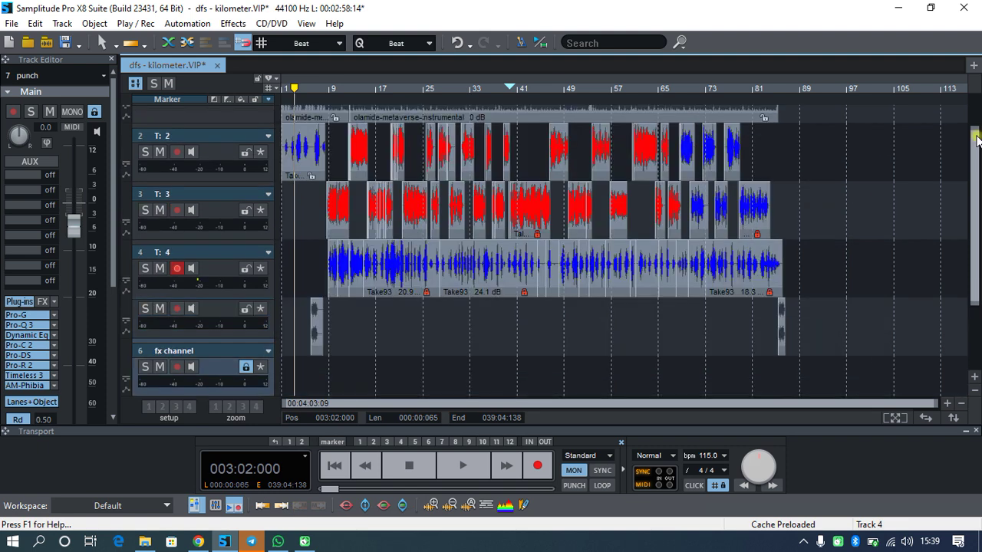
pyautogui.hotkey('ctrl', 's')
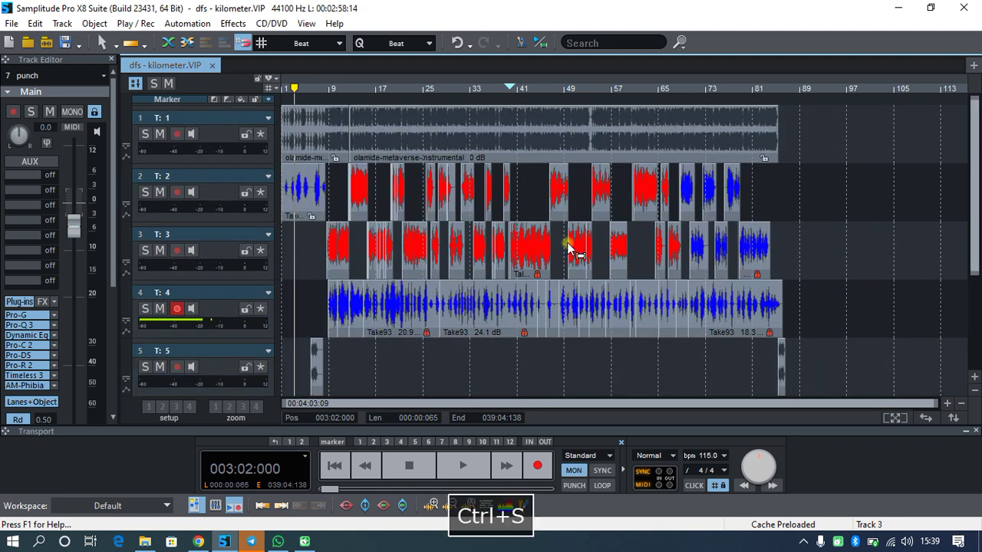